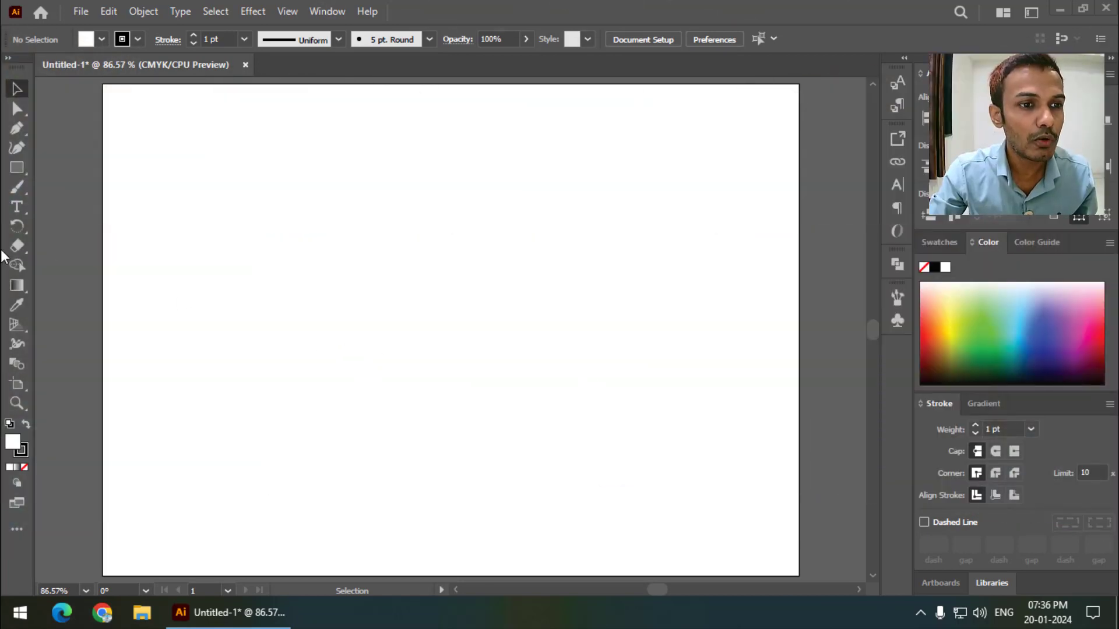
Draw a circle about 313 pt in diameter with no fill and a 1 pt black stroke on the artboard.
right_click(22, 166)
left_click(82, 185)
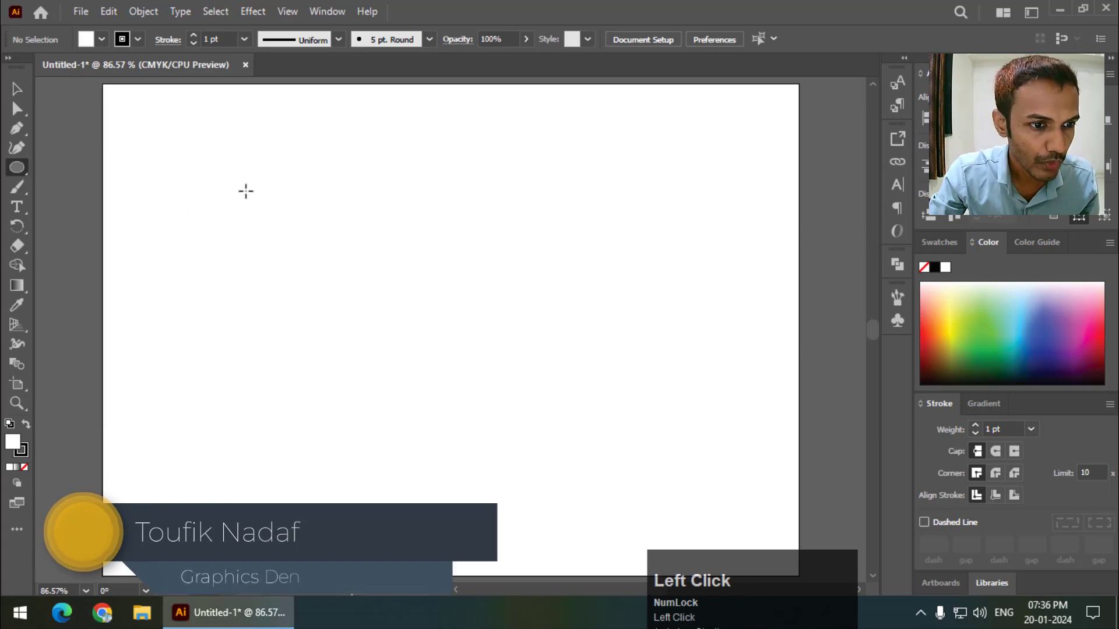
left_click(101, 39)
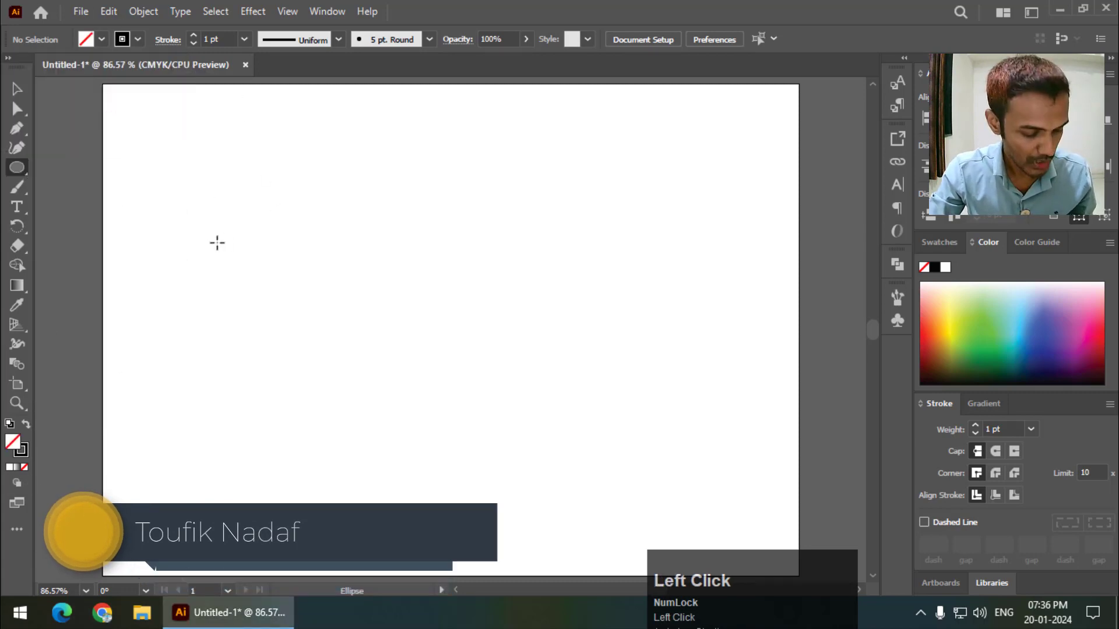
left_click_drag(215, 235, 475, 465)
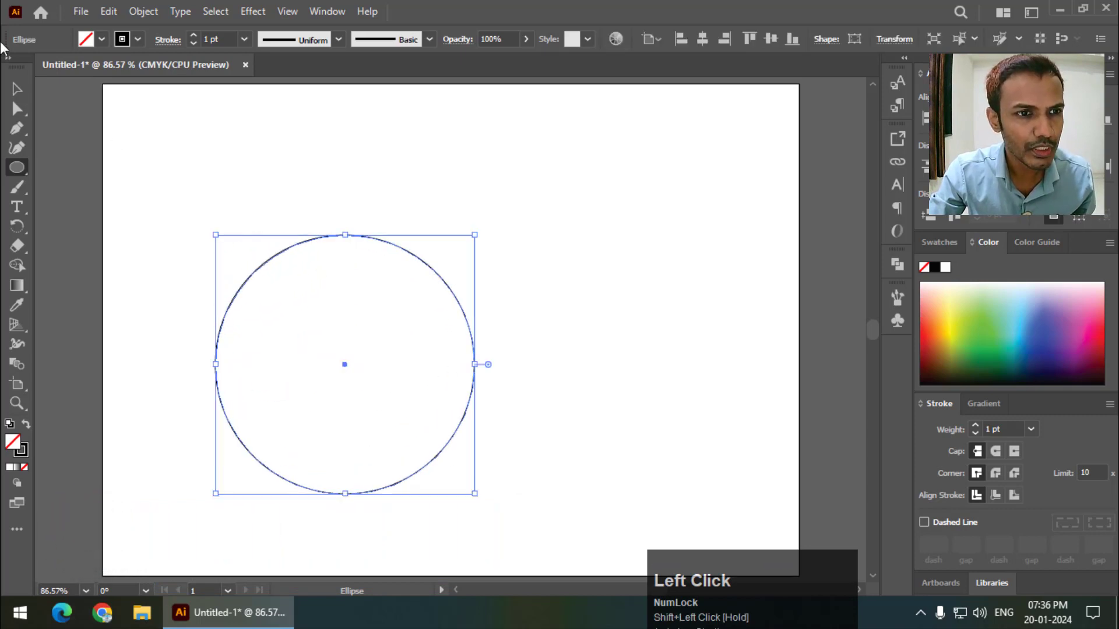
Duplicate the circle sideways so that the two circles partly overlap.
left_click(17, 87)
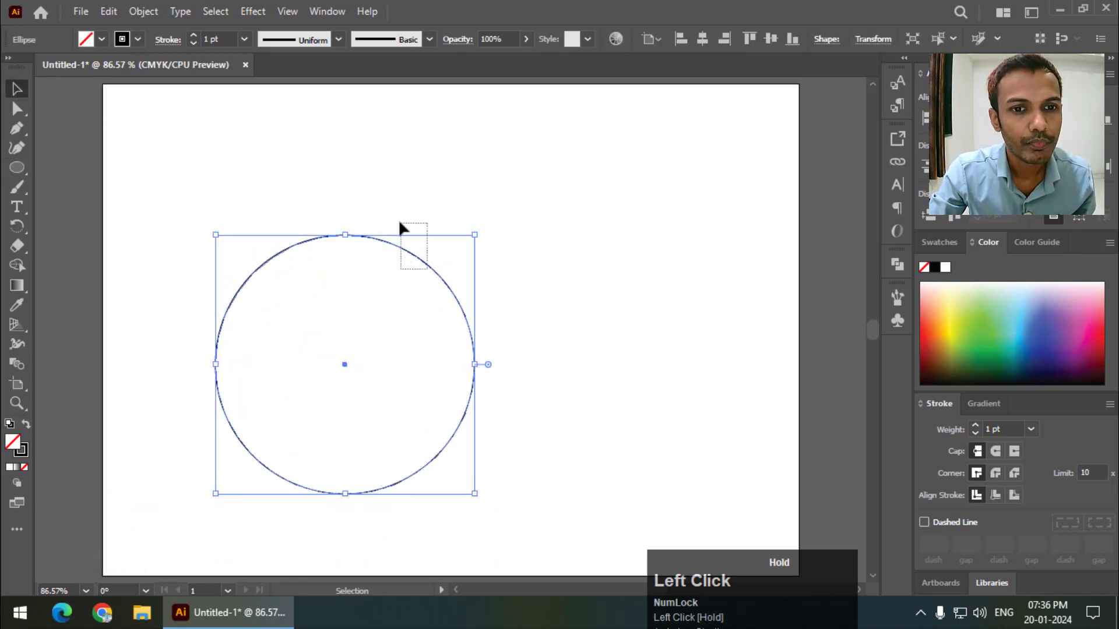
left_click_drag(441, 280, 636, 221)
left_click_drag(638, 124, 228, 367)
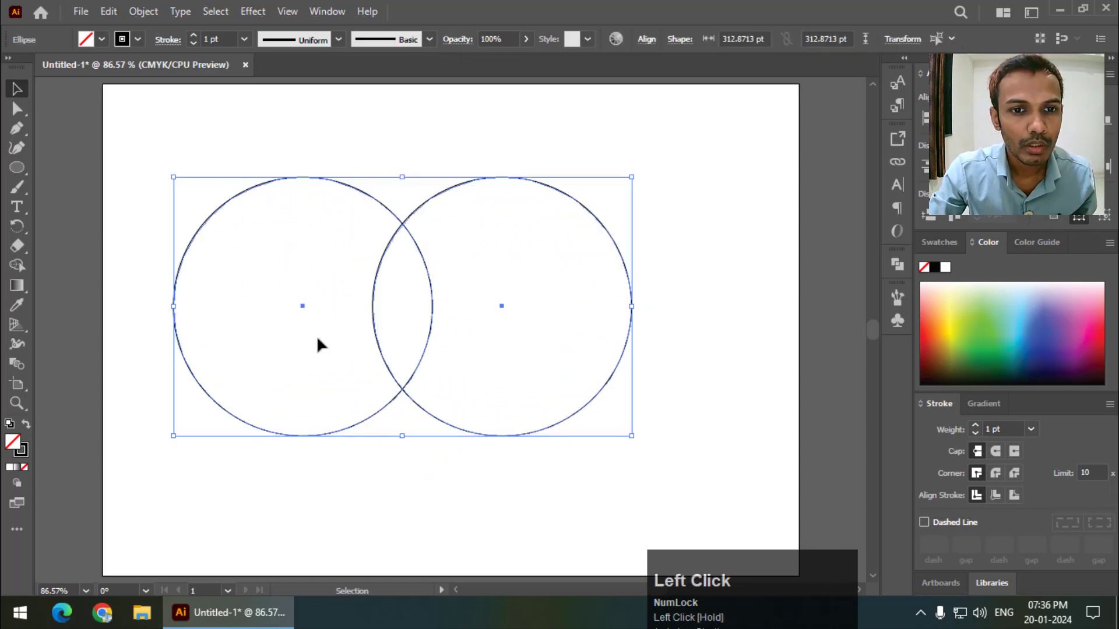
left_click(289, 131)
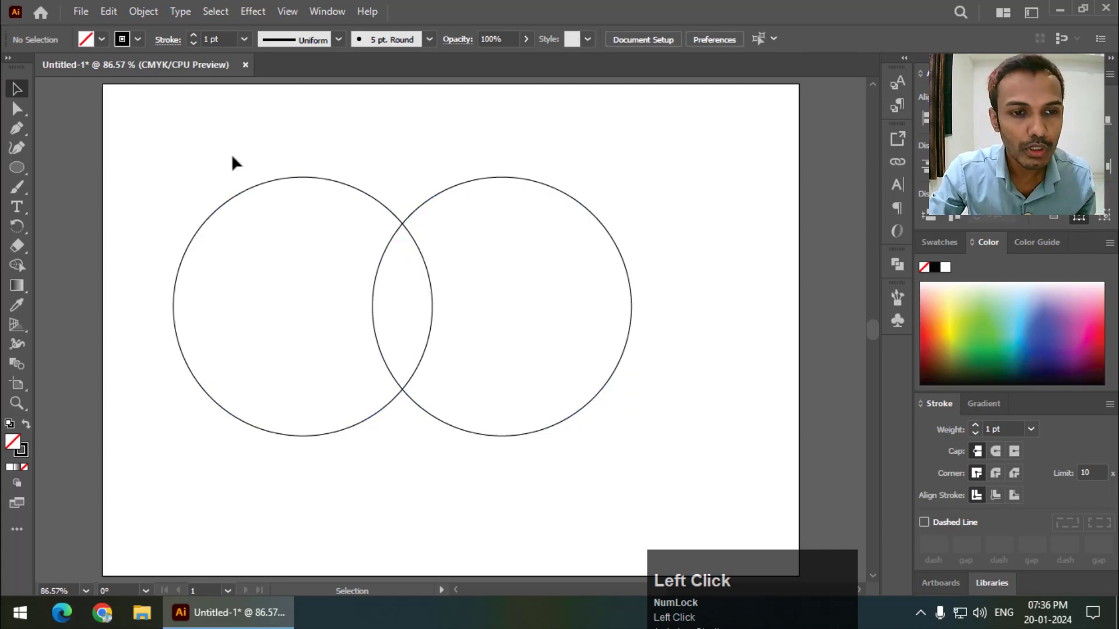
Merge the two overlapping circles and their intersection into one shape with the Shape Builder.
left_click_drag(232, 156, 549, 282)
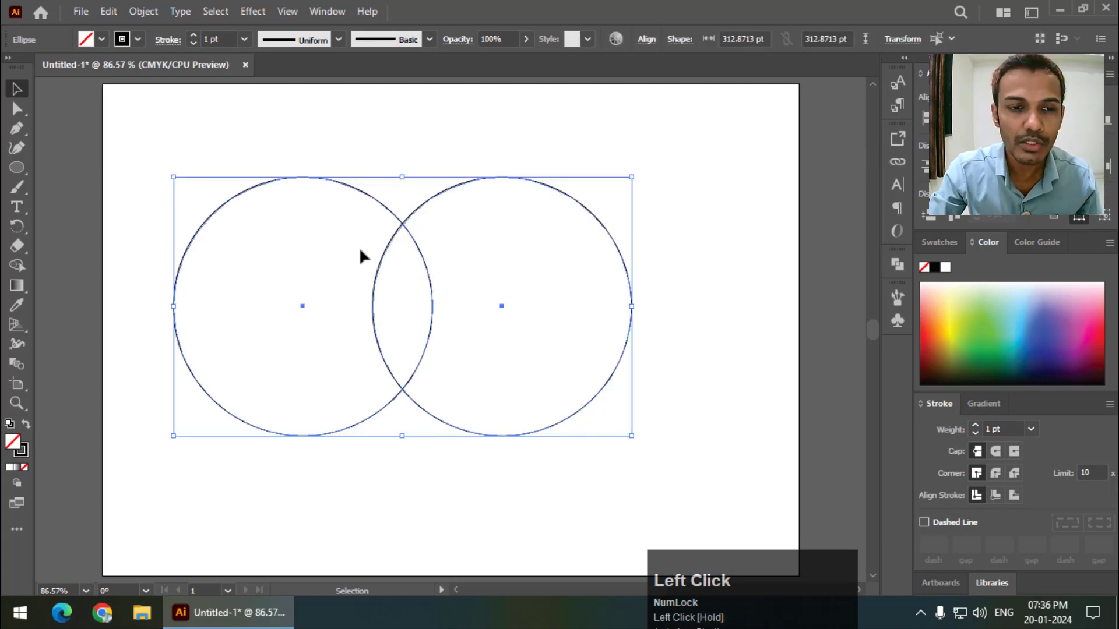
left_click(25, 265)
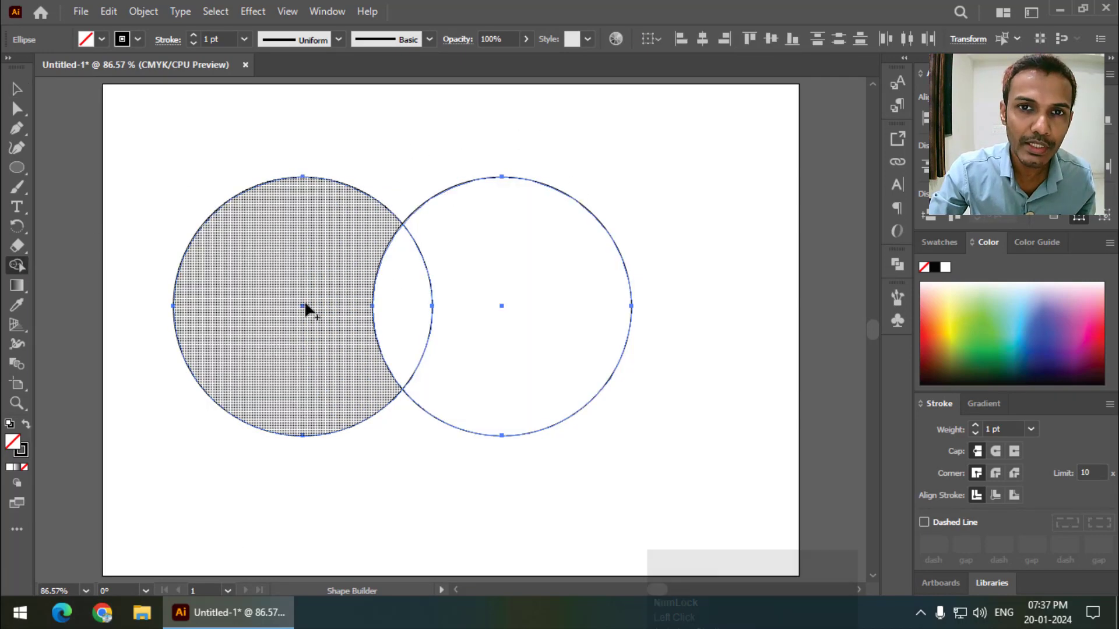
left_click_drag(262, 294, 301, 301)
left_click_drag(373, 300, 458, 302)
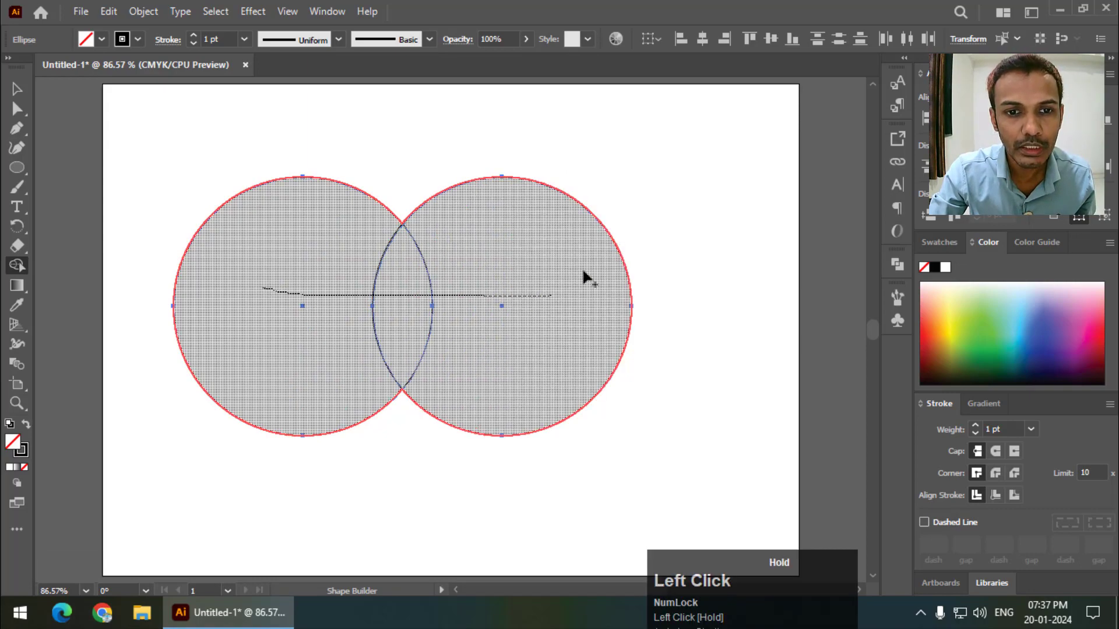
left_click_drag(583, 271, 582, 274)
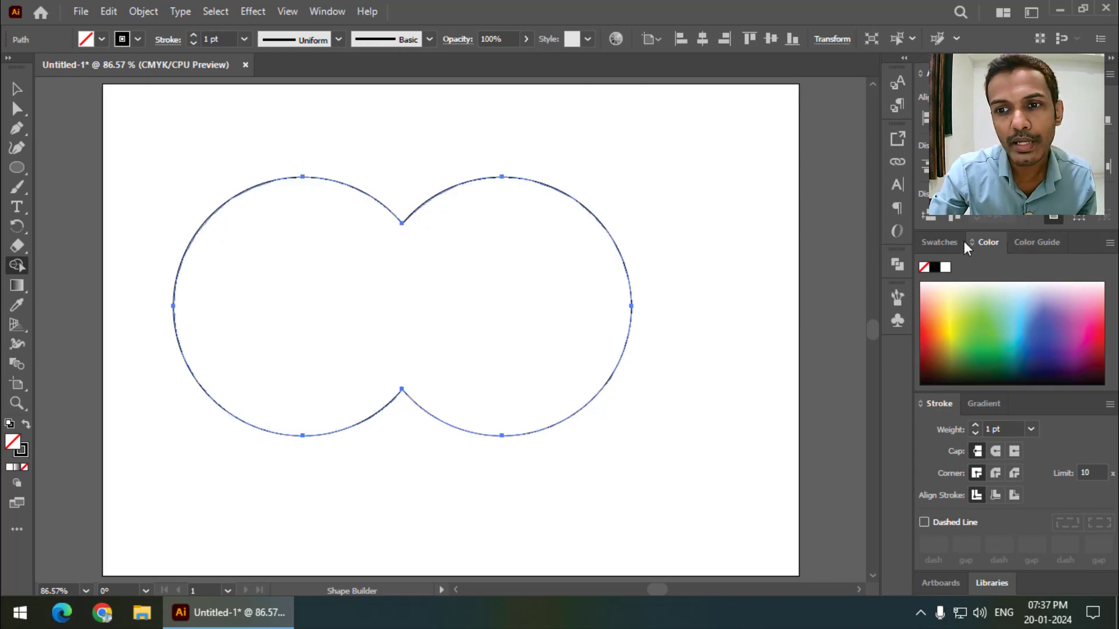
Fill the merged shape with yellow, and undo both the fill and the merge.
left_click(960, 243)
left_click(981, 294)
left_click(487, 327)
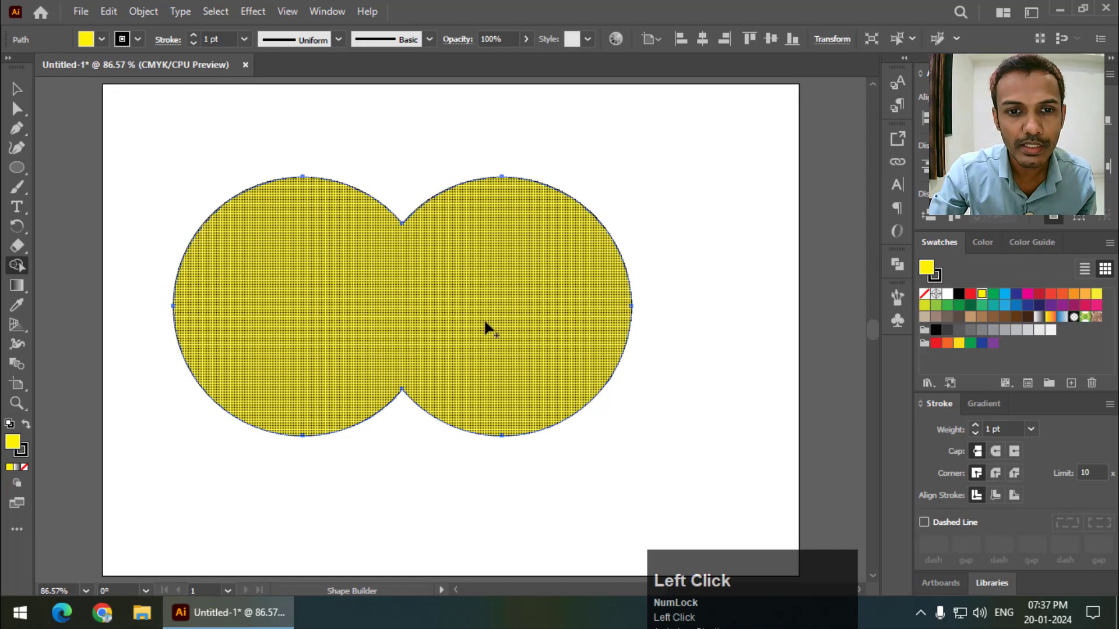
key("ctrl+z")
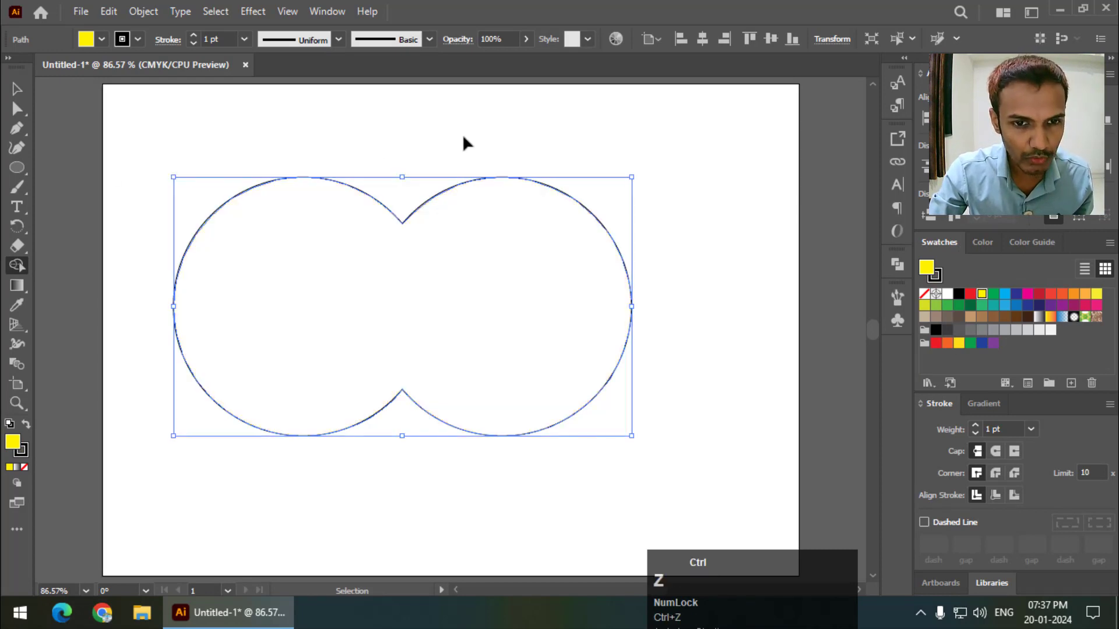
key("ctrl+z")
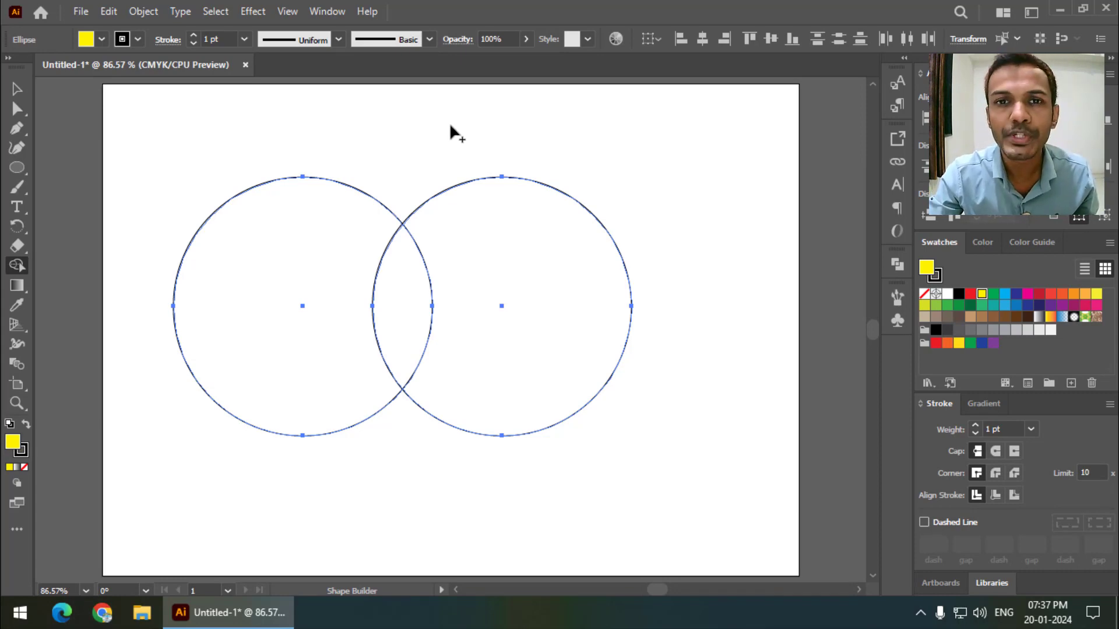
Subtract the right circle and the overlap from the left circle with the Shape Builder, and delete the remaining shape.
key("alt")
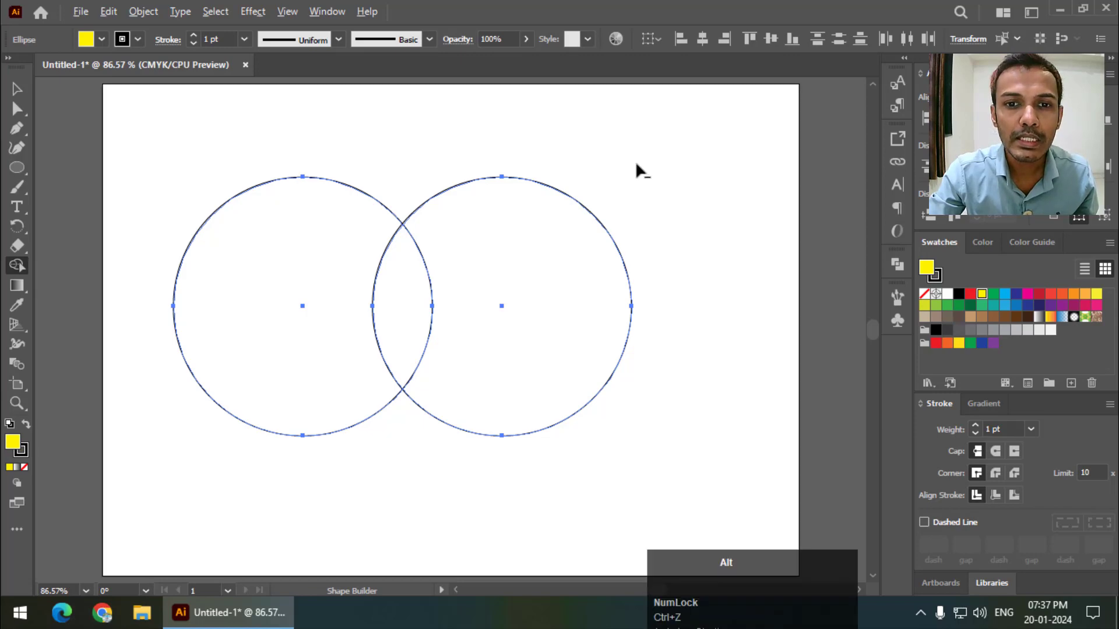
mouse_move(636, 163)
left_mouse_down()
mouse_move(580, 237)
mouse_move(589, 233)
left_mouse_up()
left_click_drag(492, 243, 412, 313)
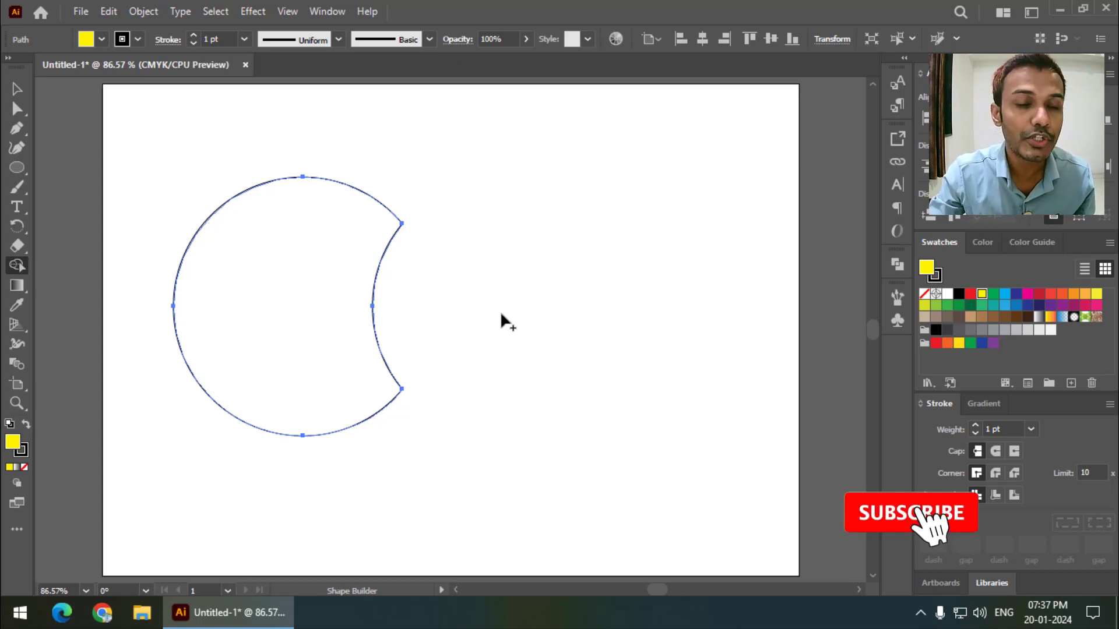
left_click(16, 89)
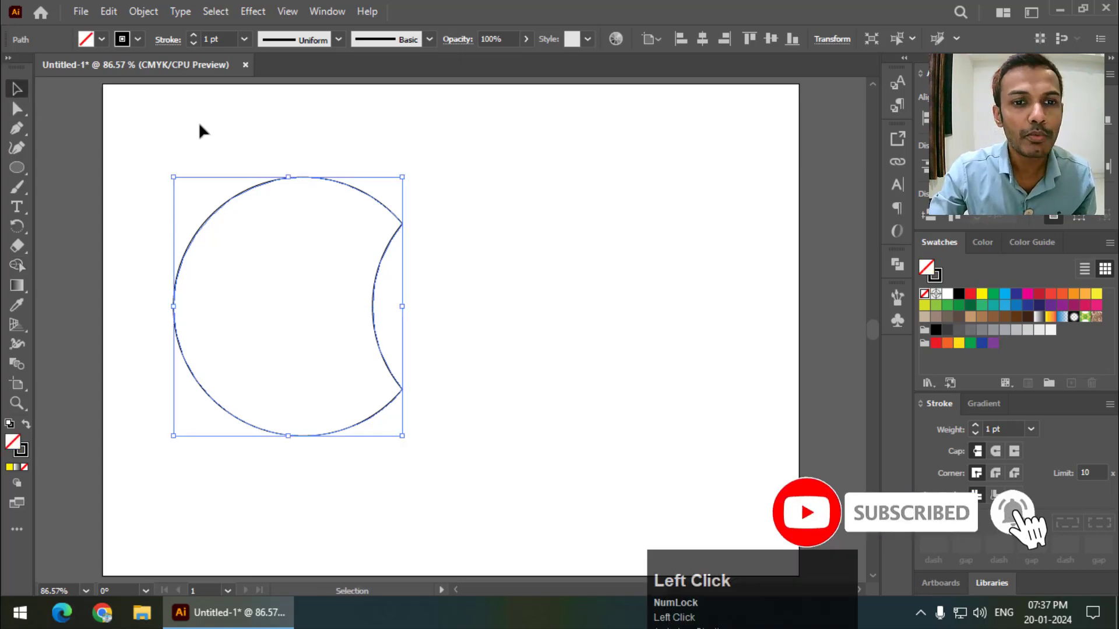
key("Delete")
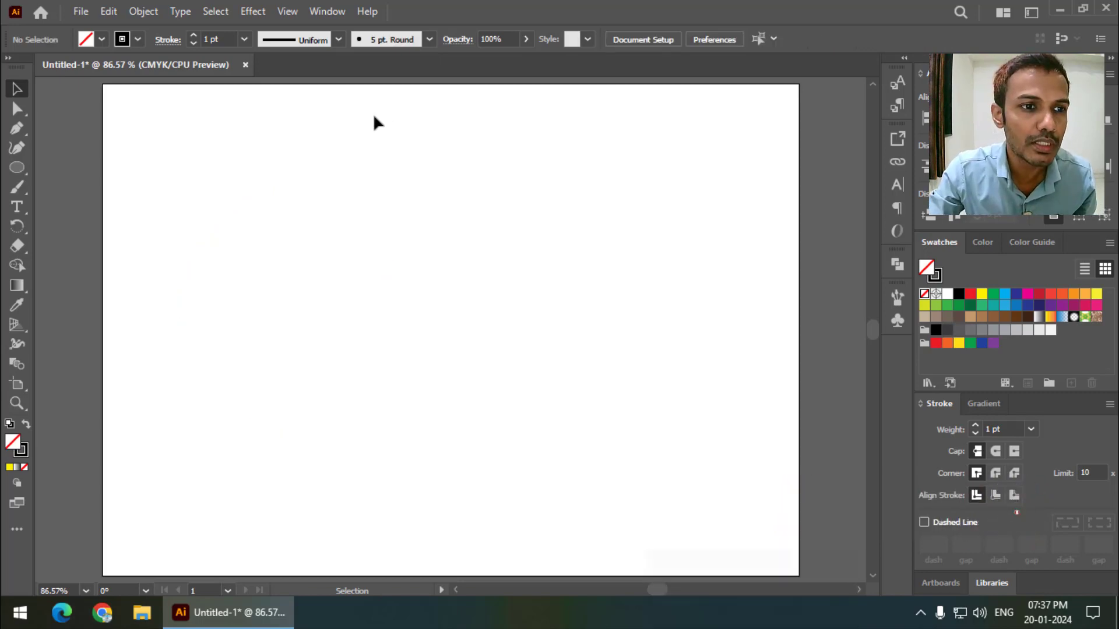
Draw a new unfilled circle about 294 pt in diameter and reposition it in the left half of the artboard.
right_click(23, 166)
left_click(69, 187)
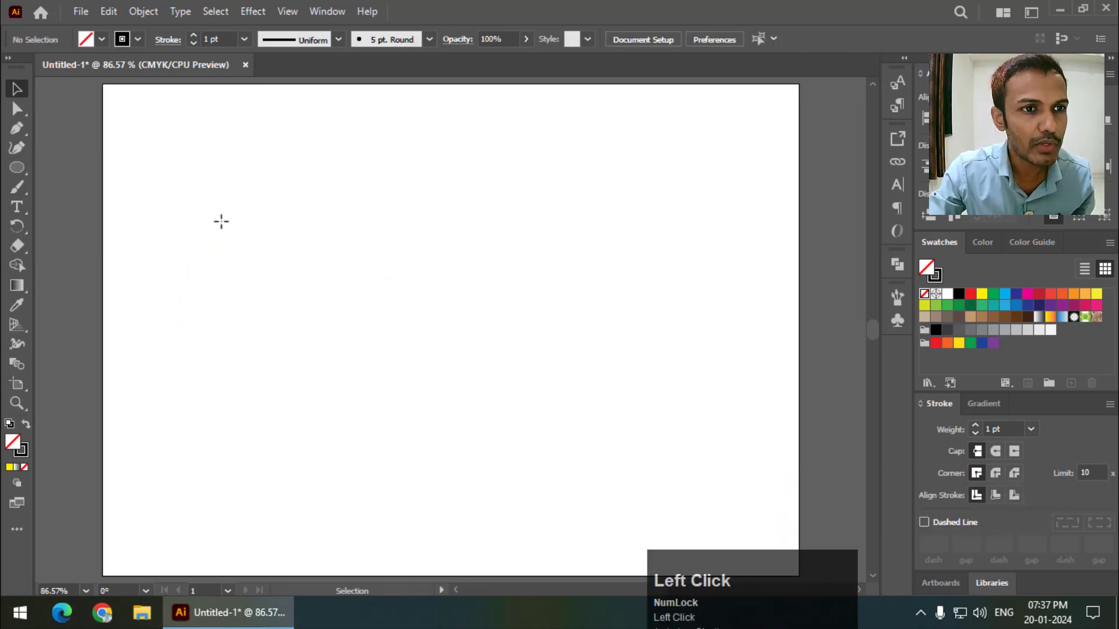
left_click_drag(190, 210, 394, 437)
left_click(17, 90)
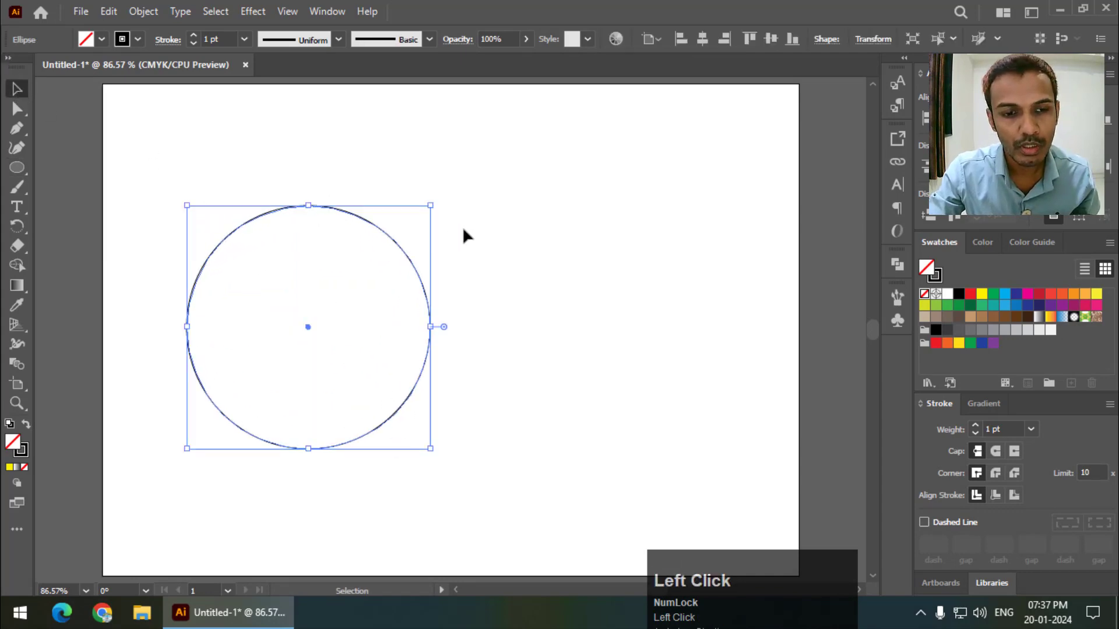
left_click_drag(427, 300, 441, 338)
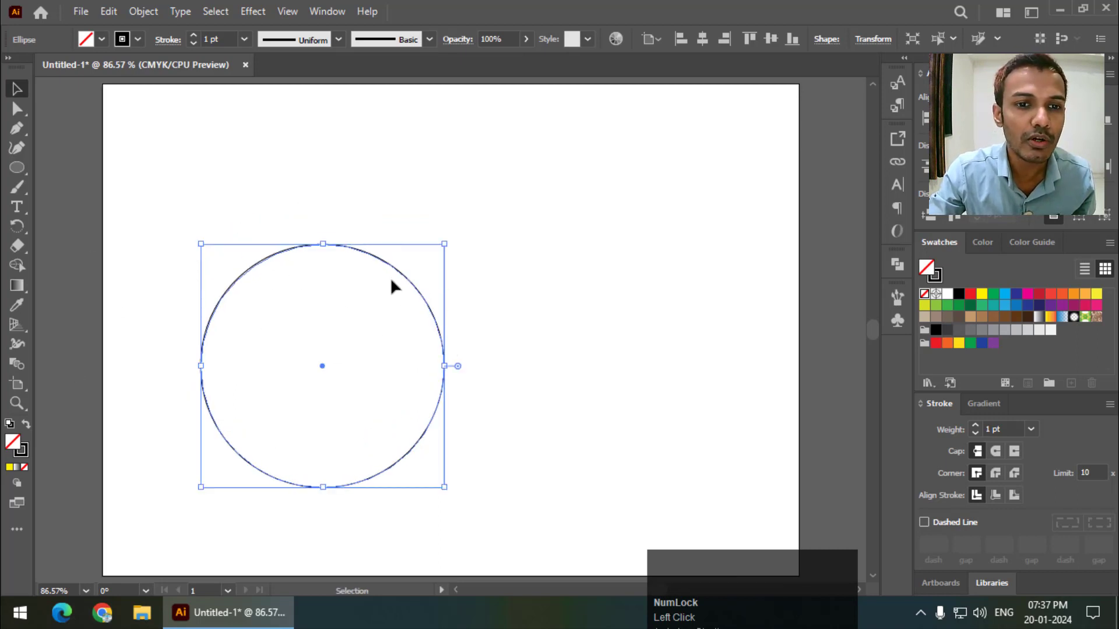
left_click_drag(393, 261, 375, 193)
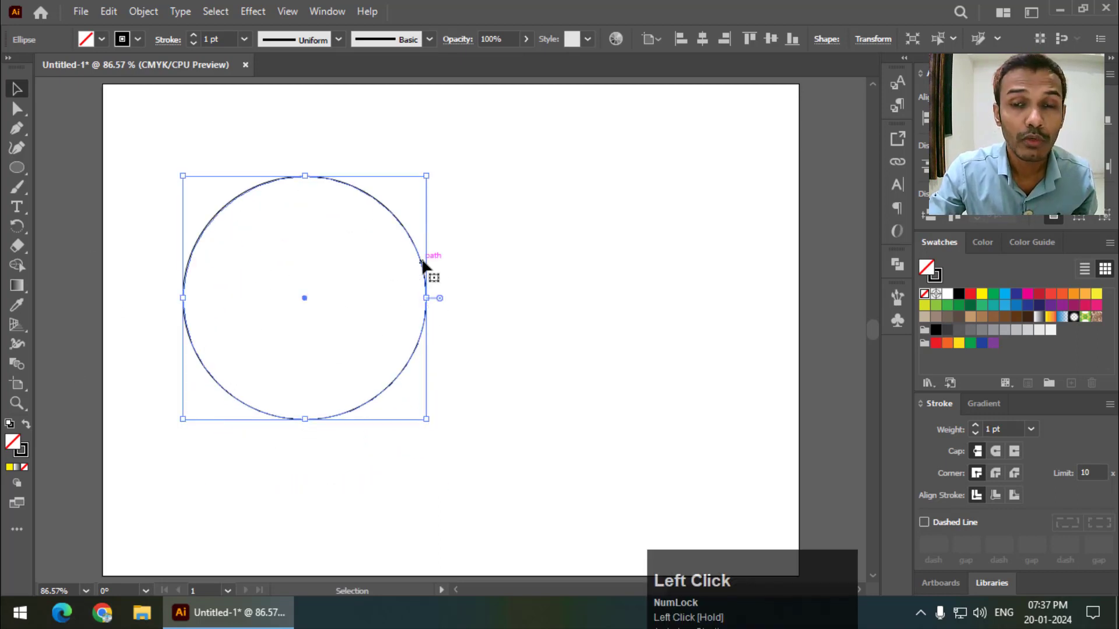
Duplicate the circle horizontally so the two overlap, and shift the pair toward the artboard's lower left.
key("alt")
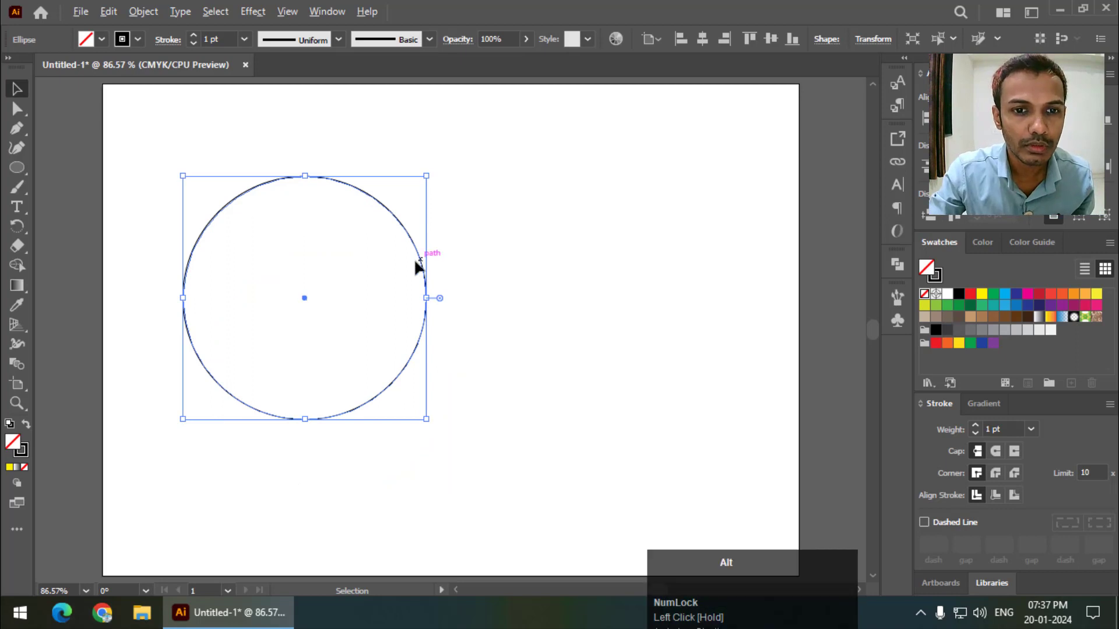
left_click_drag(418, 266, 560, 268)
left_click_drag(583, 137, 343, 499)
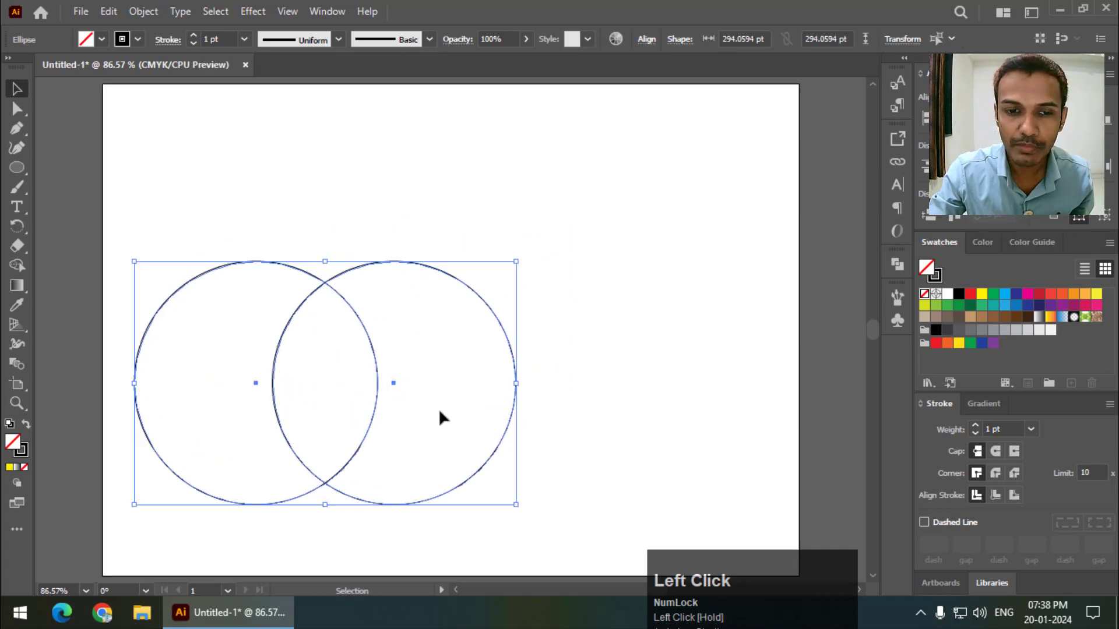
Copy the circle pair to the artboard's upper right corner and scale the copy down proportionally.
left_click_drag(543, 221, 173, 492)
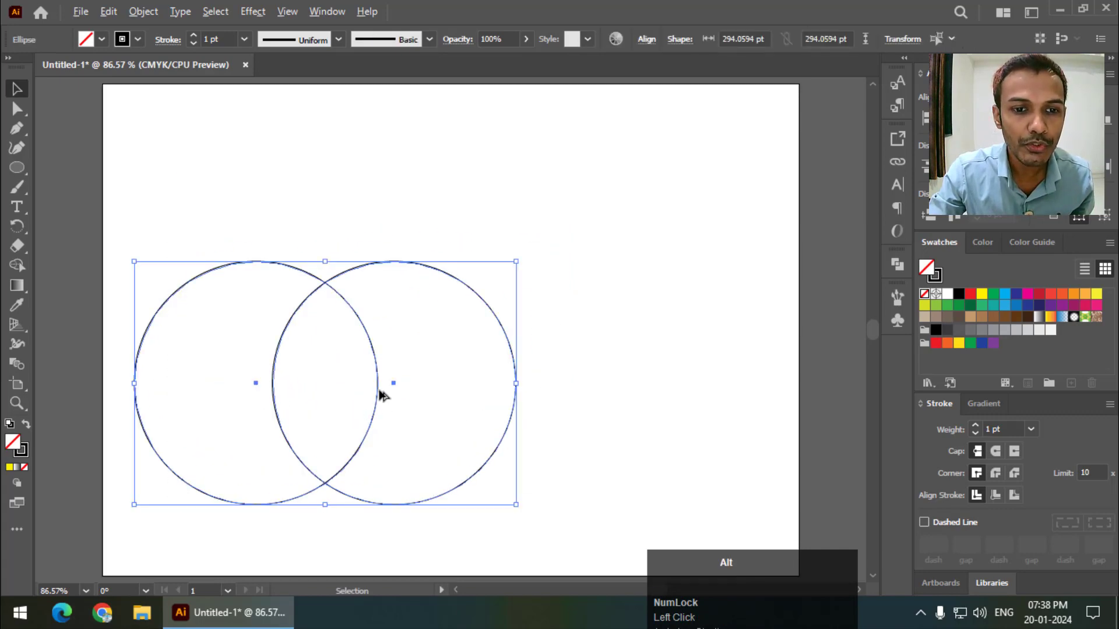
left_click_drag(375, 382, 712, 233)
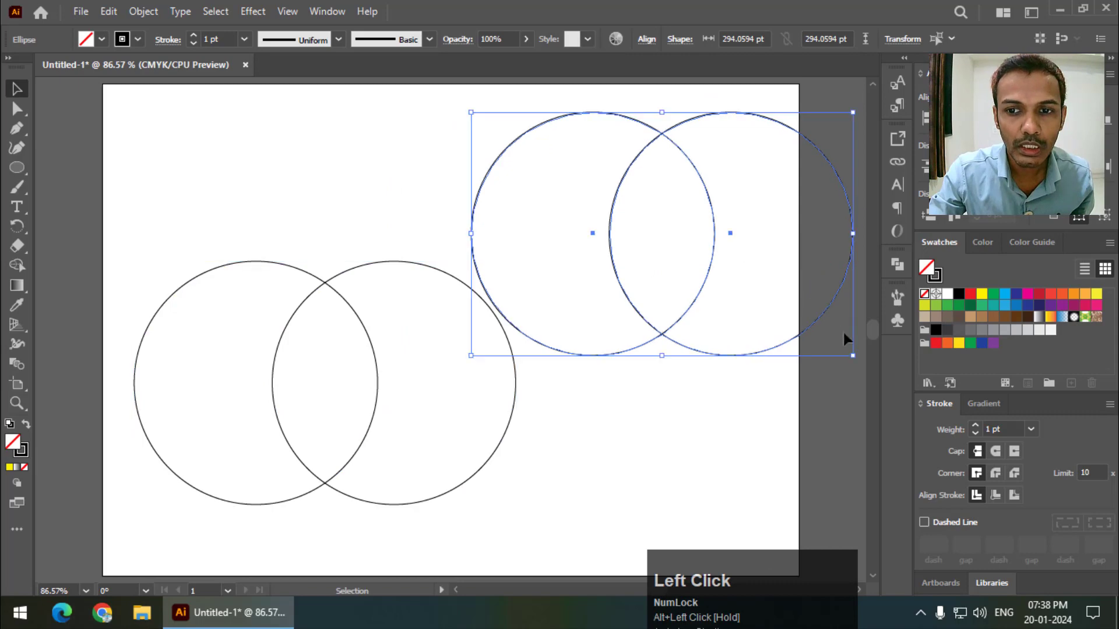
left_click_drag(853, 356, 778, 307)
left_click_drag(667, 234, 746, 248)
left_click(322, 219)
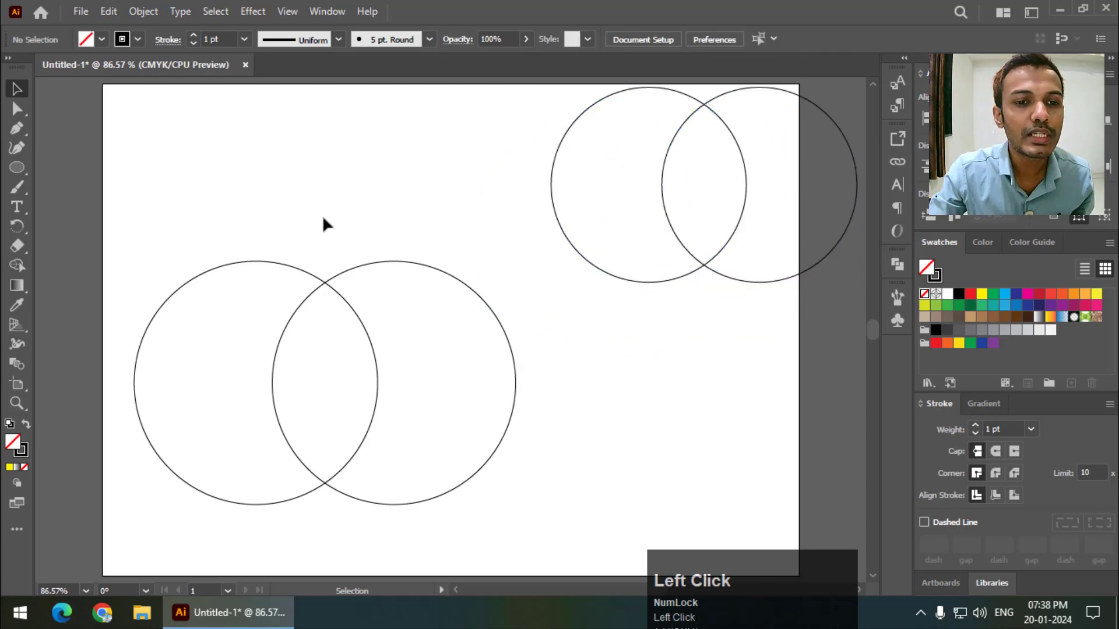
Move the large circle pair slightly up and shift its right circle closer to the left one for a wider overlap.
left_click_drag(444, 210, 231, 356)
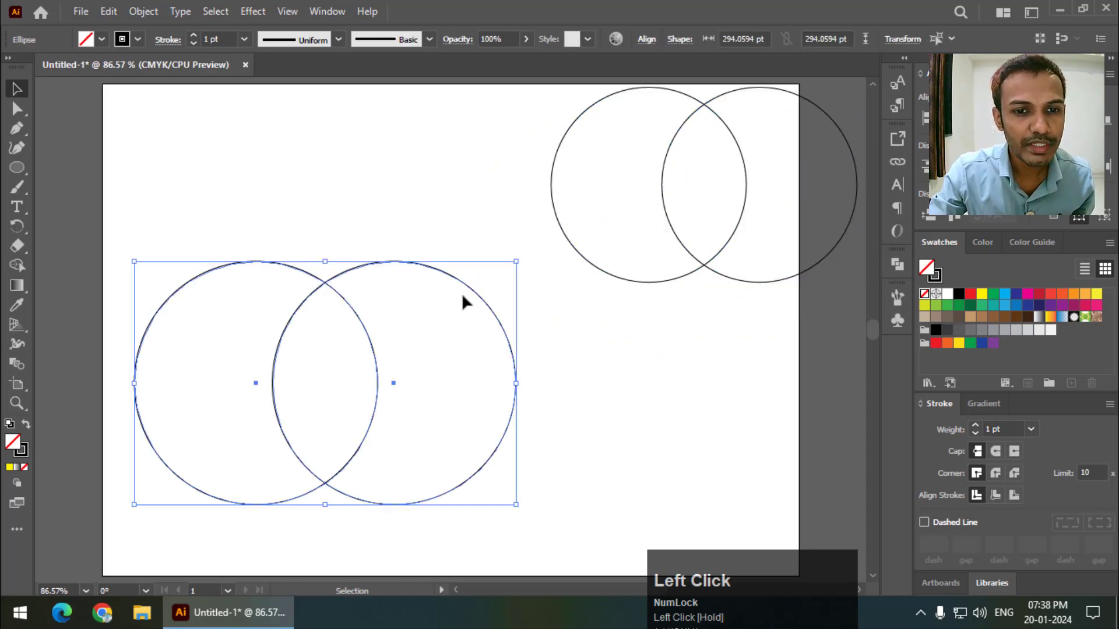
left_click_drag(441, 272, 440, 240)
left_click(573, 352)
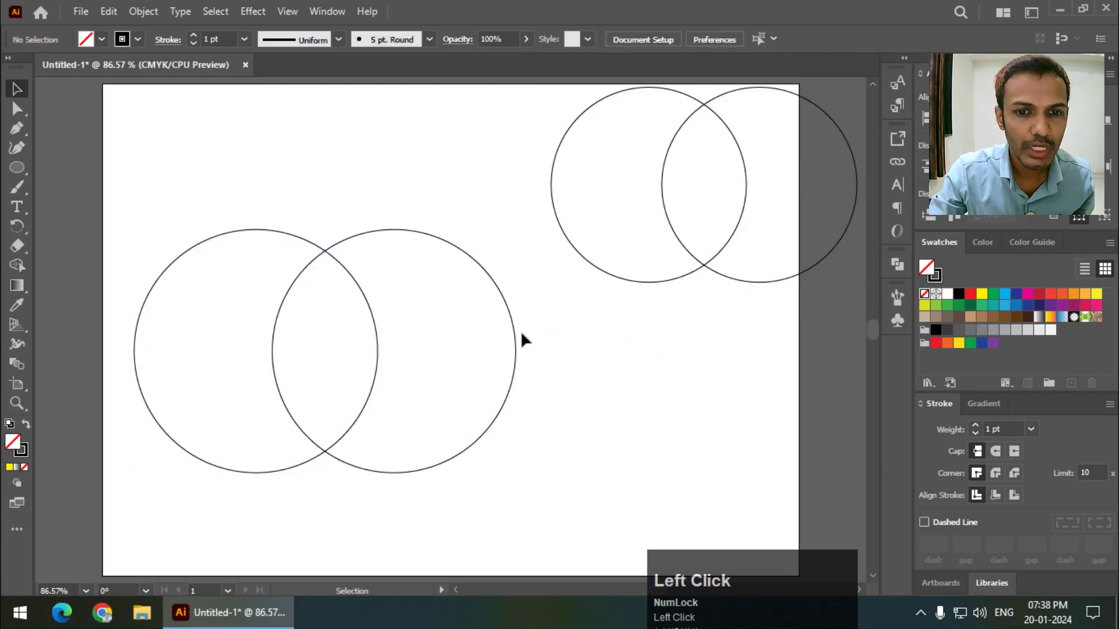
mouse_move(510, 334)
left_mouse_down()
mouse_move(488, 330)
mouse_move(438, 175)
mouse_move(171, 330)
left_mouse_up()
left_click(451, 168)
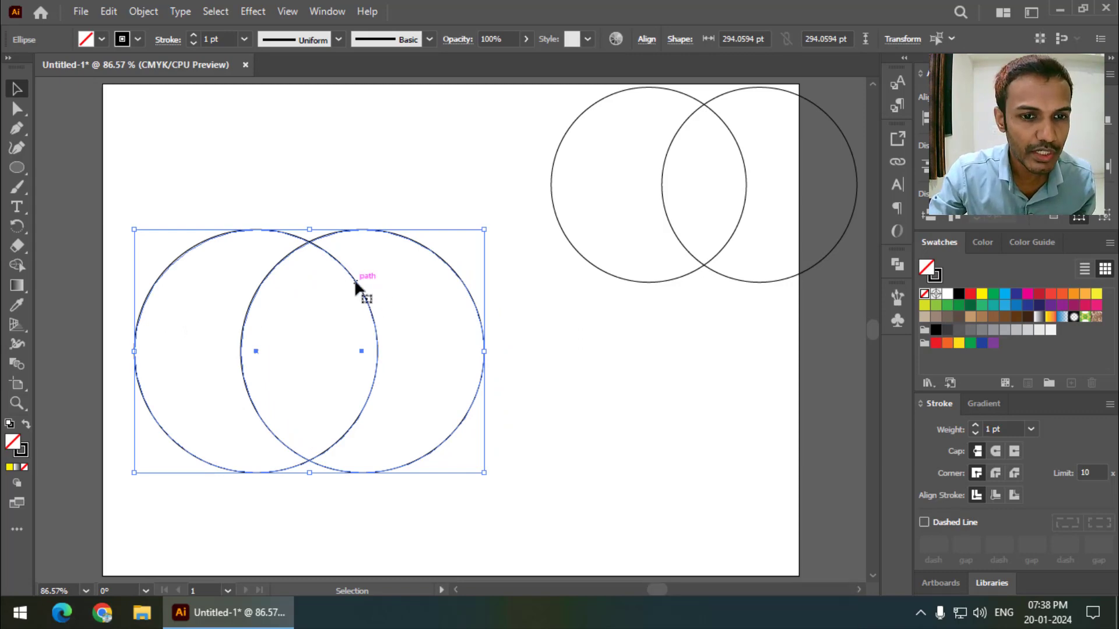
Merge the two large circles into one outline with the Shape Builder and move the merged shape slightly up.
left_click_drag(362, 295, 289, 169)
left_click(412, 186)
left_click_drag(416, 185, 279, 297)
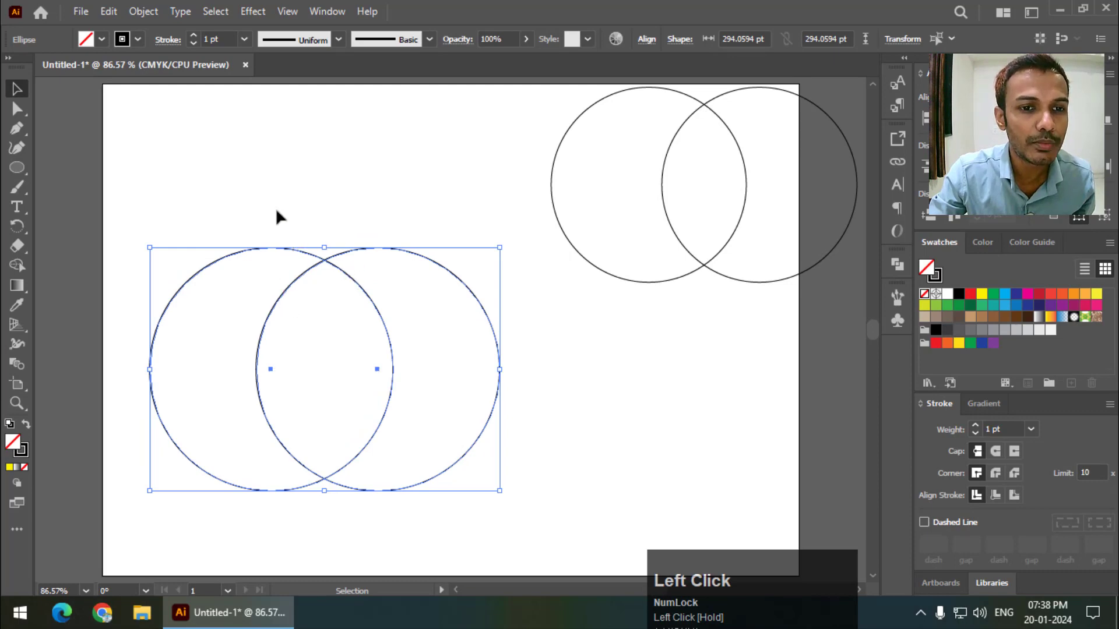
left_click(21, 270)
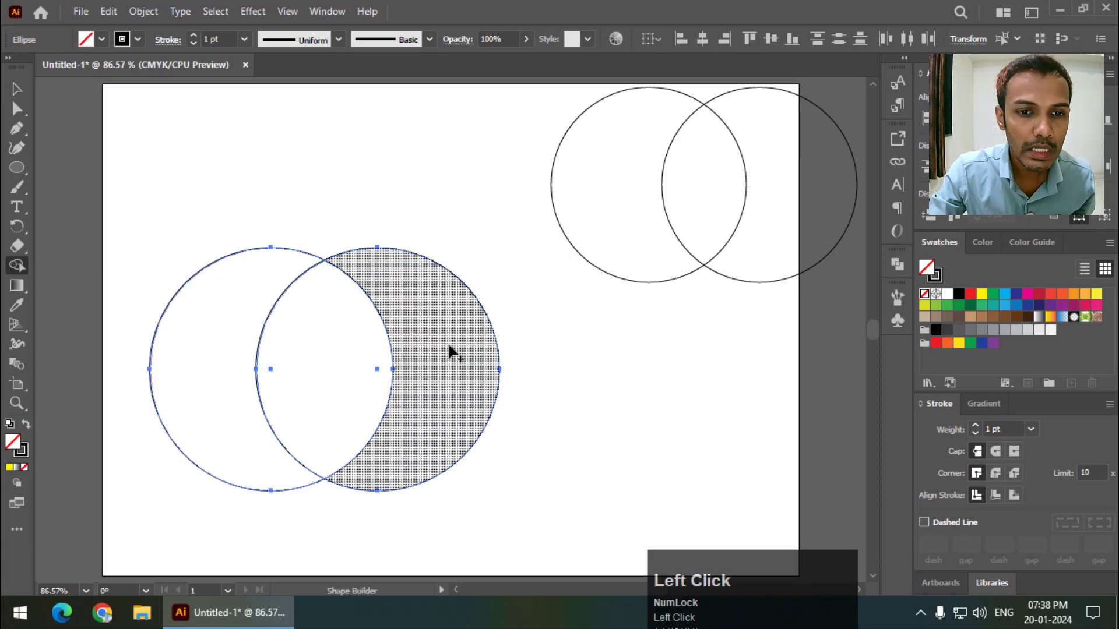
left_click_drag(449, 346, 373, 358)
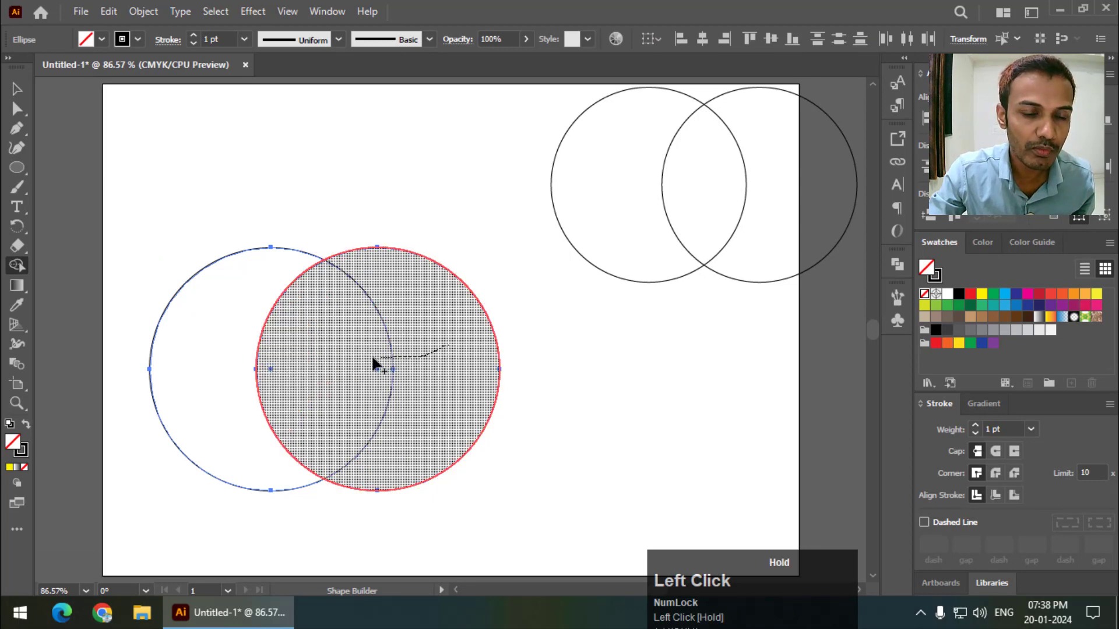
left_click_drag(264, 364, 236, 369)
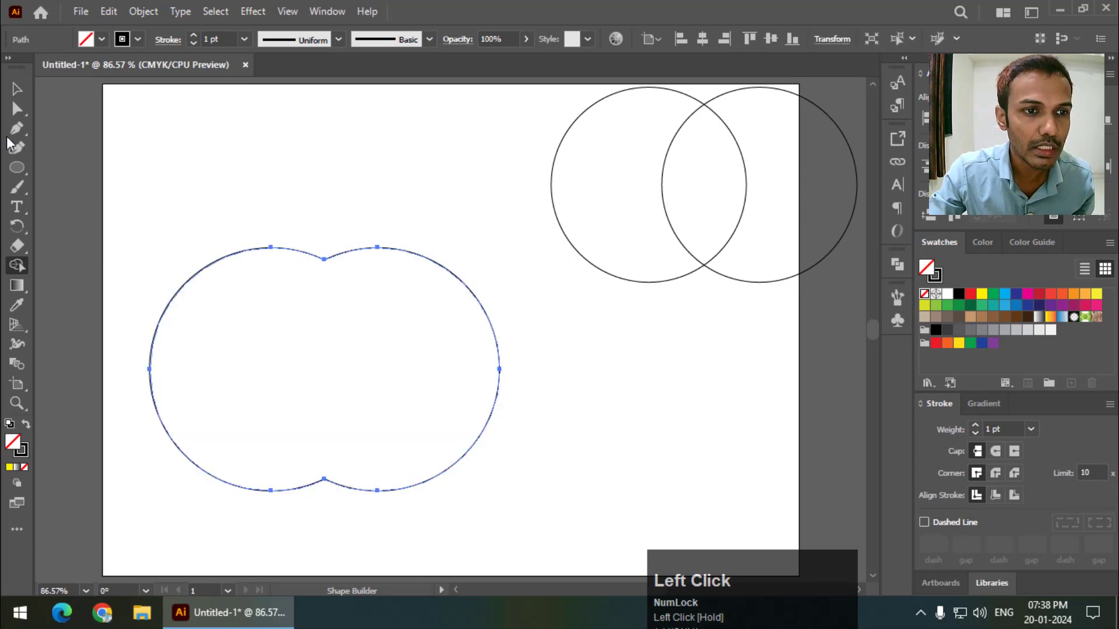
left_click(8, 94)
mouse_move(387, 252)
left_mouse_down()
mouse_move(380, 225)
mouse_move(378, 235)
left_mouse_up()
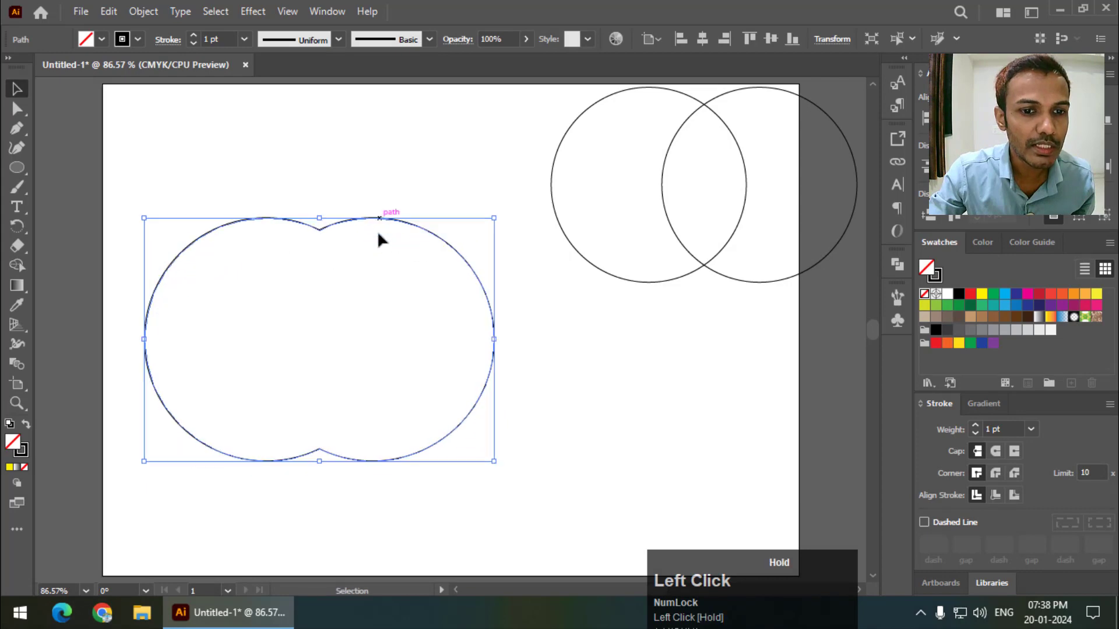
Pull the merged outline's lower anchor points straight down to form an apple shape, and scale the shape down slightly.
left_click(22, 114)
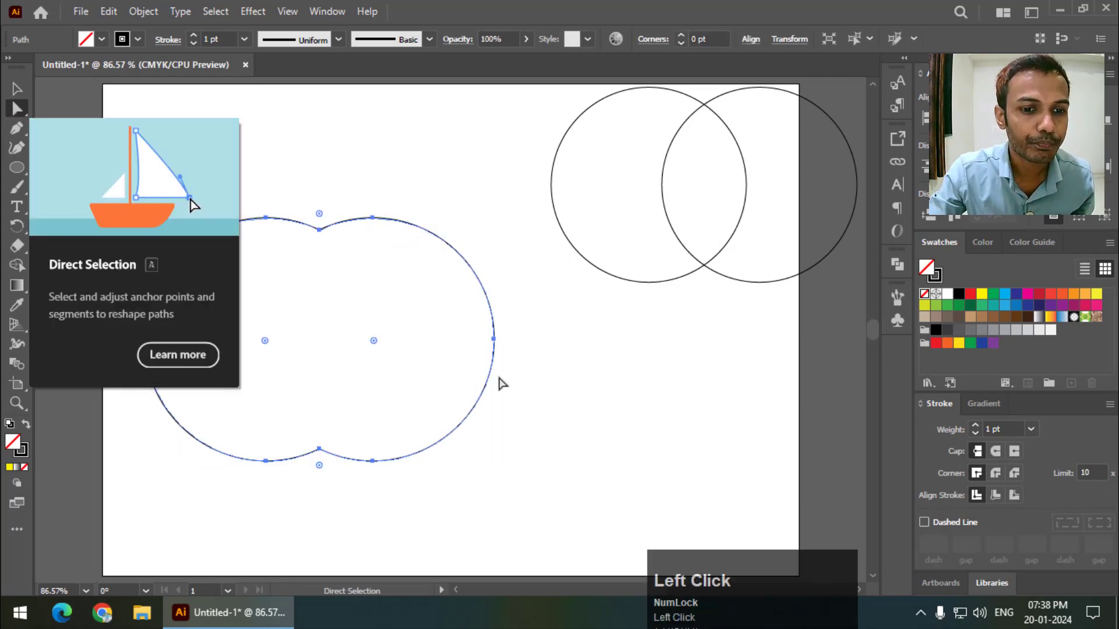
left_click_drag(369, 482, 242, 431)
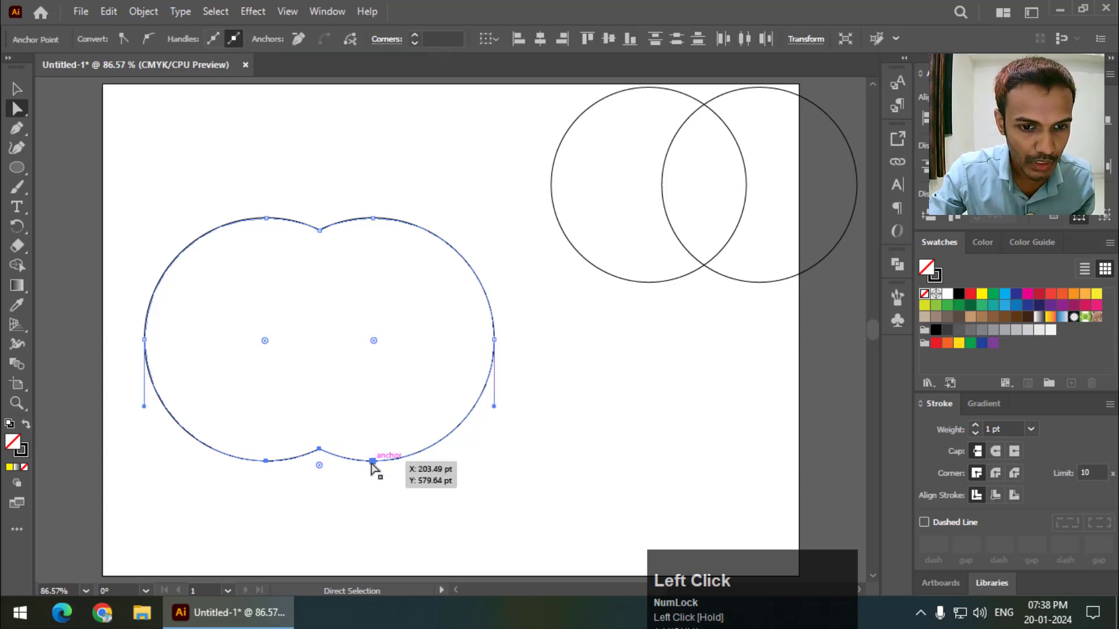
left_click_drag(371, 461, 367, 502)
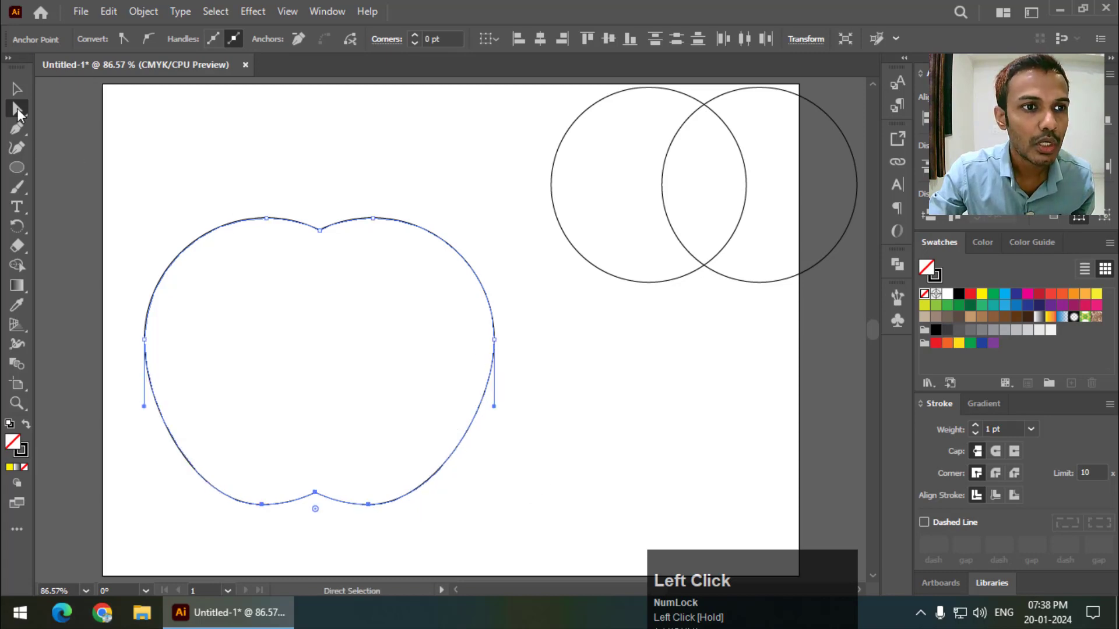
left_click(16, 89)
left_click_drag(426, 221, 451, 220)
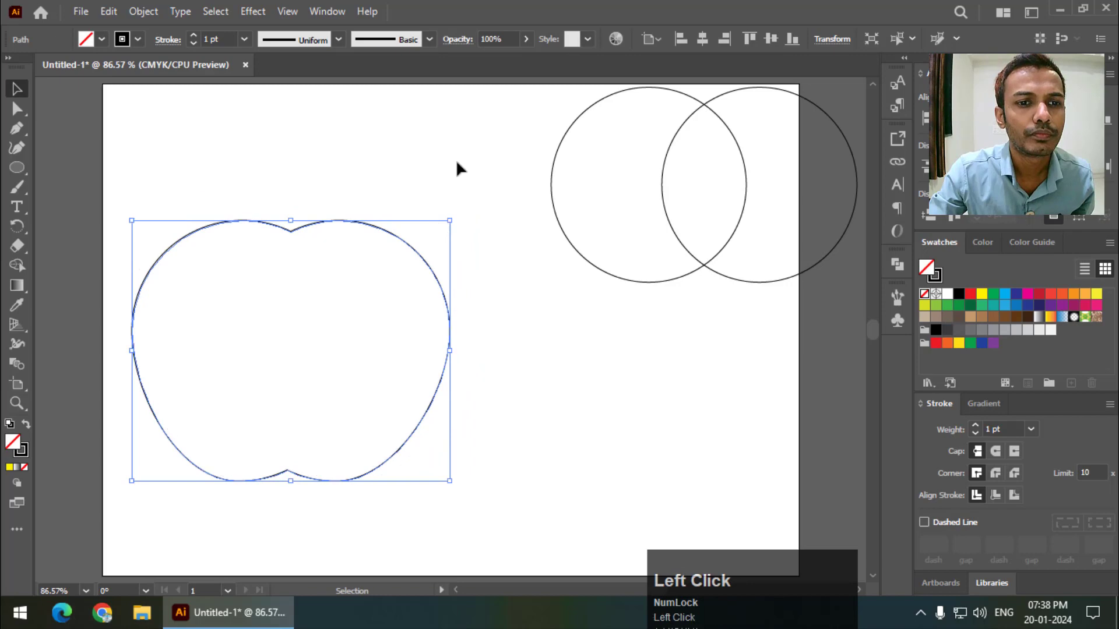
Fill the apple shape with red, remove its stroke, and shift it slightly down and to the right.
left_click(457, 168)
left_click(372, 230)
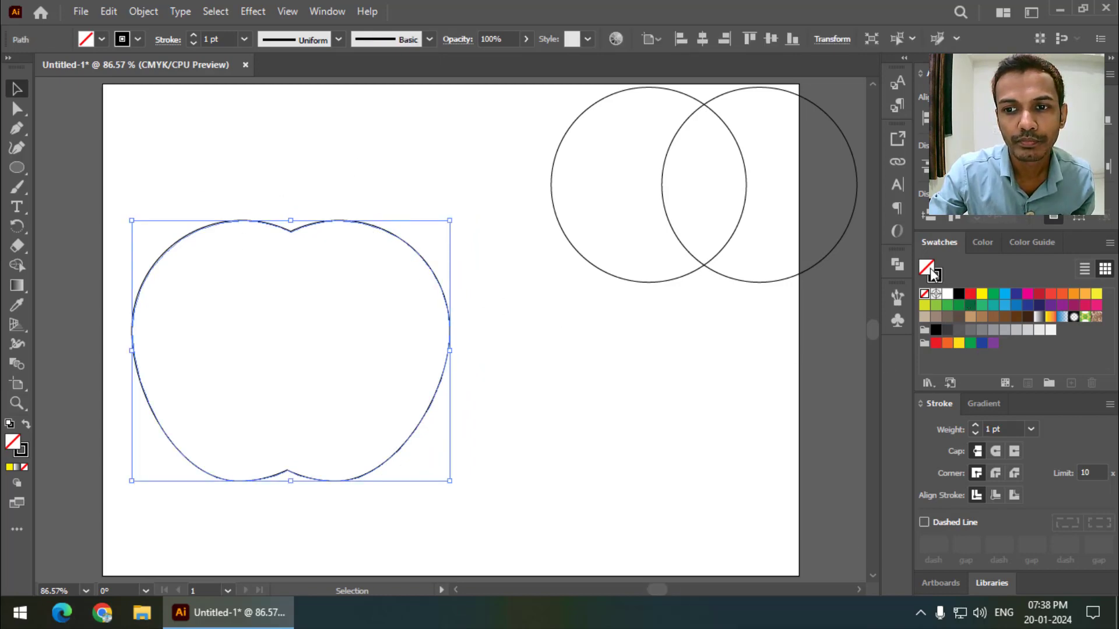
left_click(970, 294)
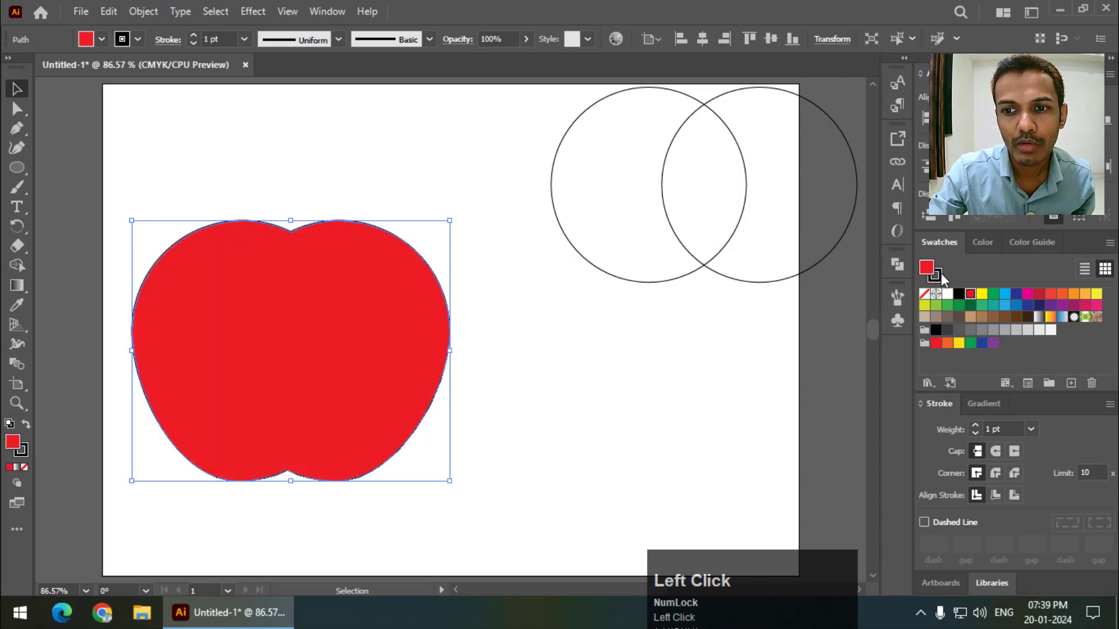
left_click(925, 295)
left_click(746, 337)
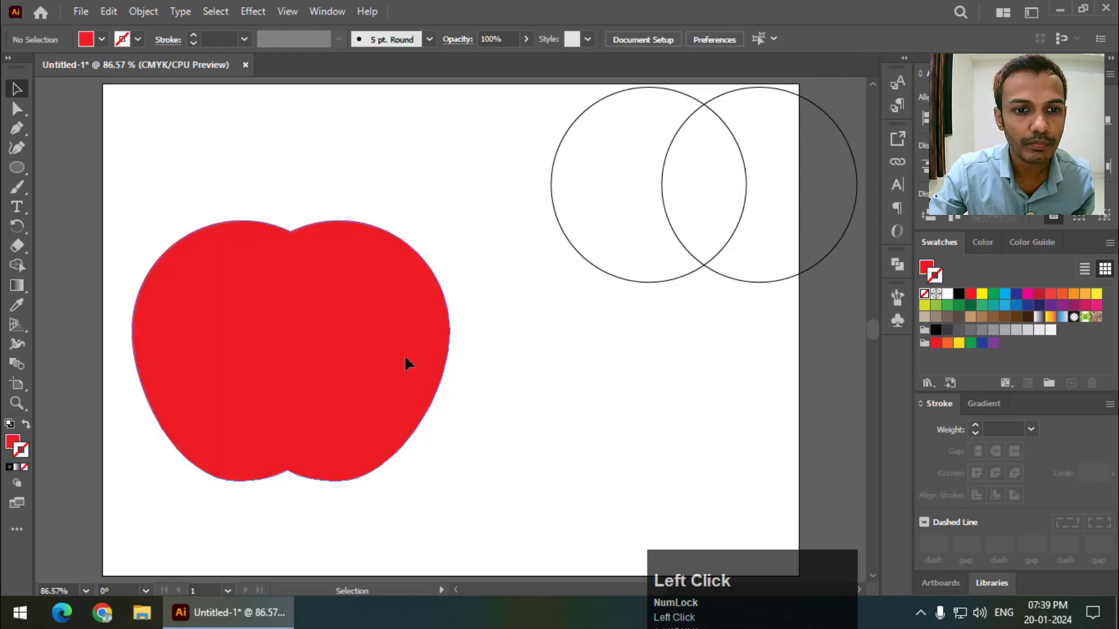
left_click_drag(406, 359, 586, 363)
left_click(585, 359)
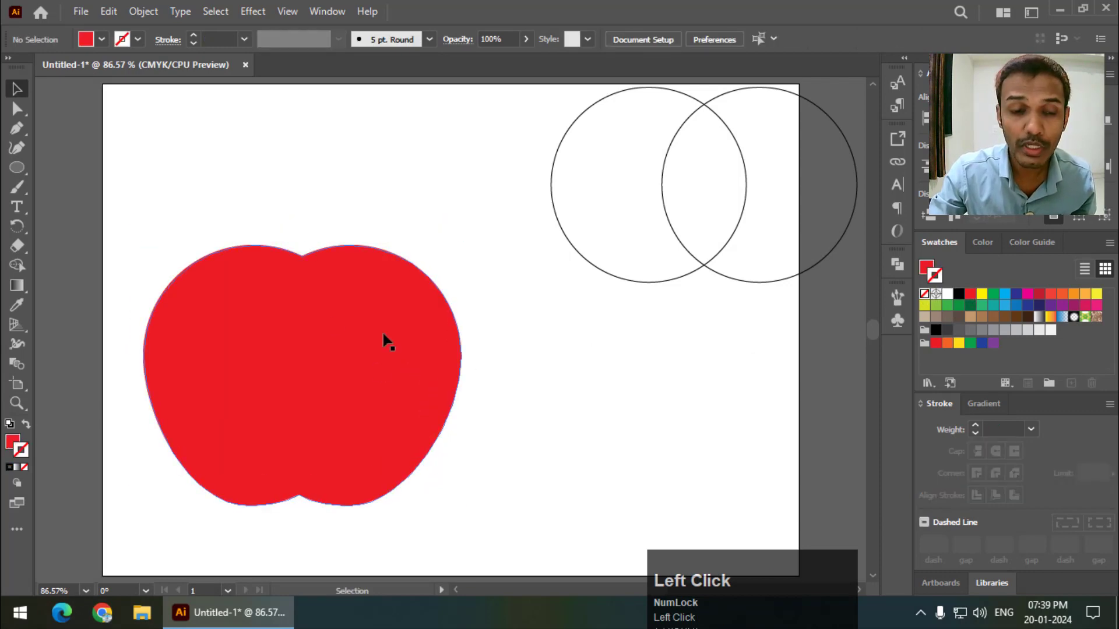
Subtract the outer parts of the two overlapping circles with the Shape Builder, keeping only the leaf-shaped overlap.
left_click(417, 320)
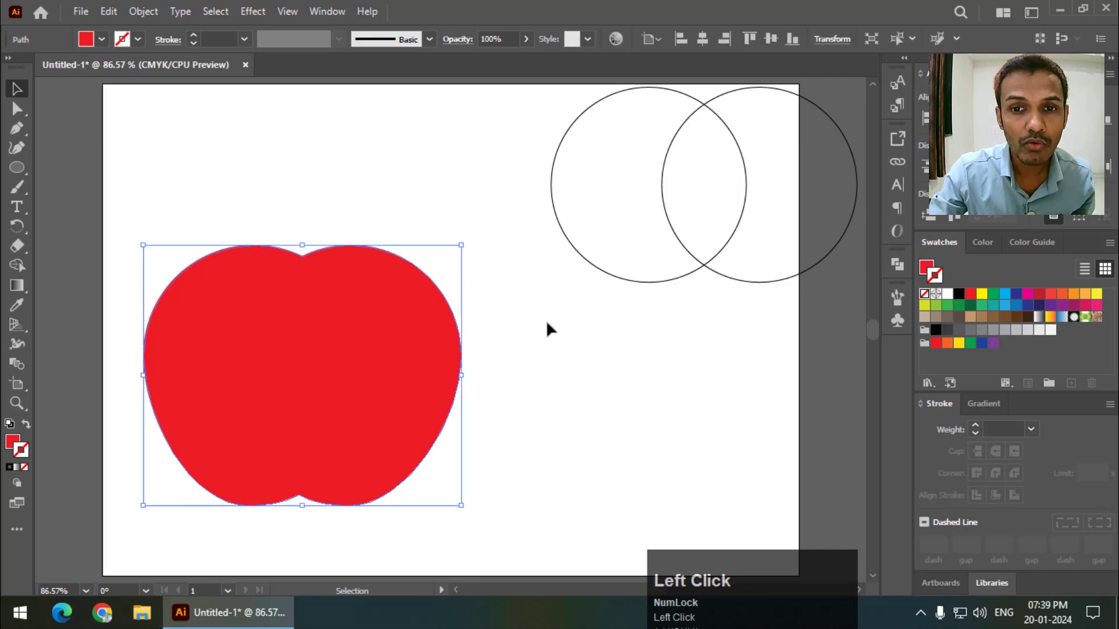
scroll(673, 272, "up", 1)
left_click_drag(511, 136, 774, 395)
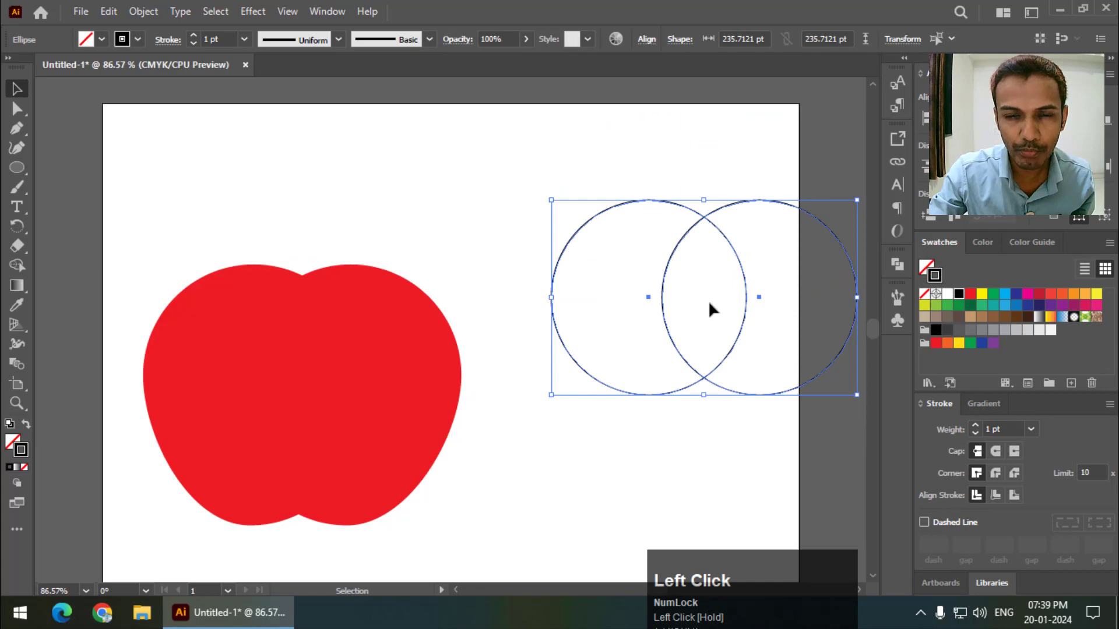
left_click(21, 263)
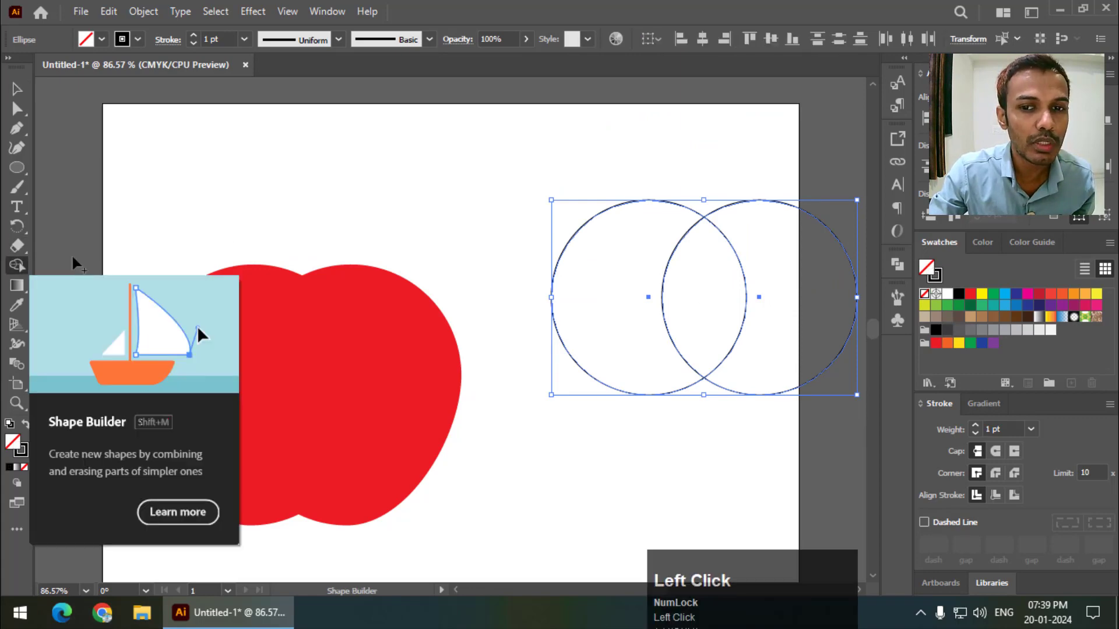
key("alt")
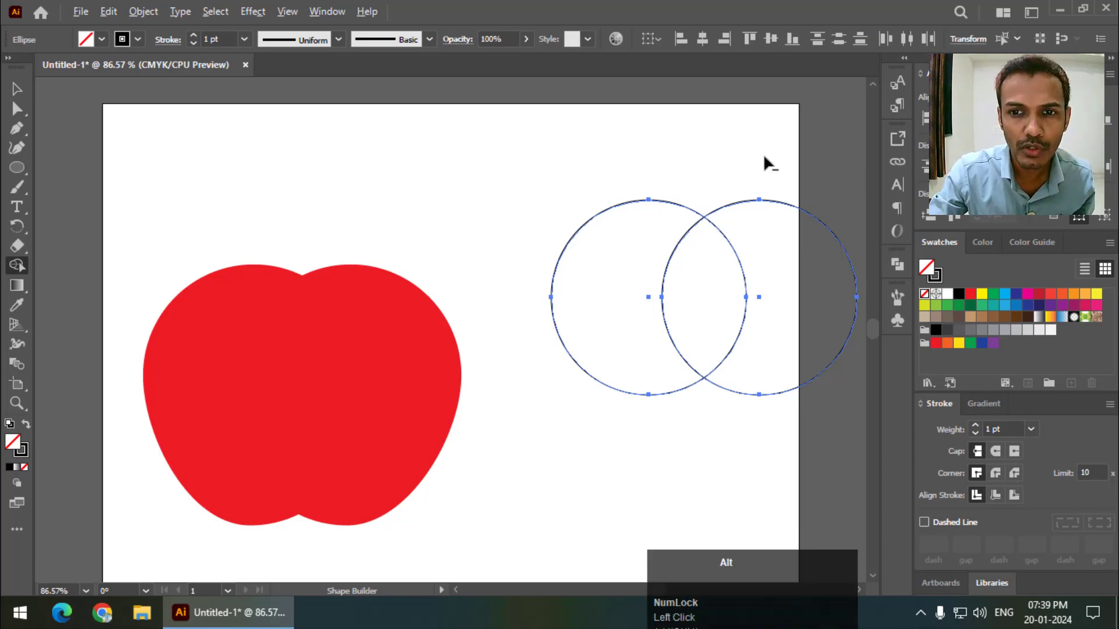
left_click_drag(765, 156, 790, 251)
mouse_move(604, 165)
left_mouse_down()
mouse_move(596, 264)
mouse_move(528, 251)
left_mouse_up()
left_click(732, 287)
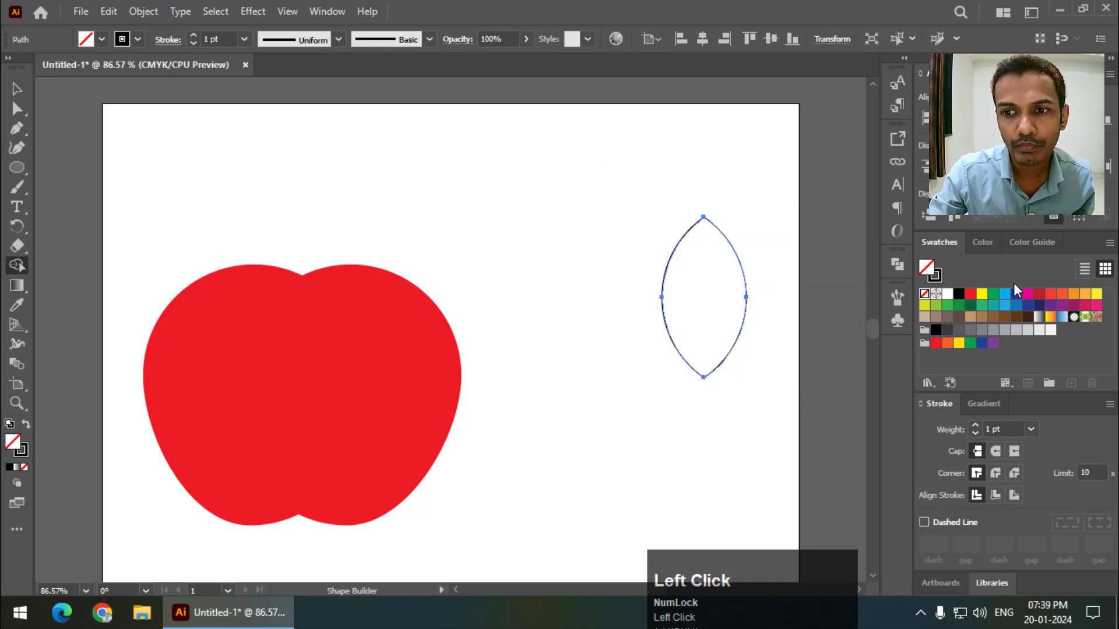
Fill the leaf shape with green and remove its stroke.
left_click(994, 294)
left_click(694, 299)
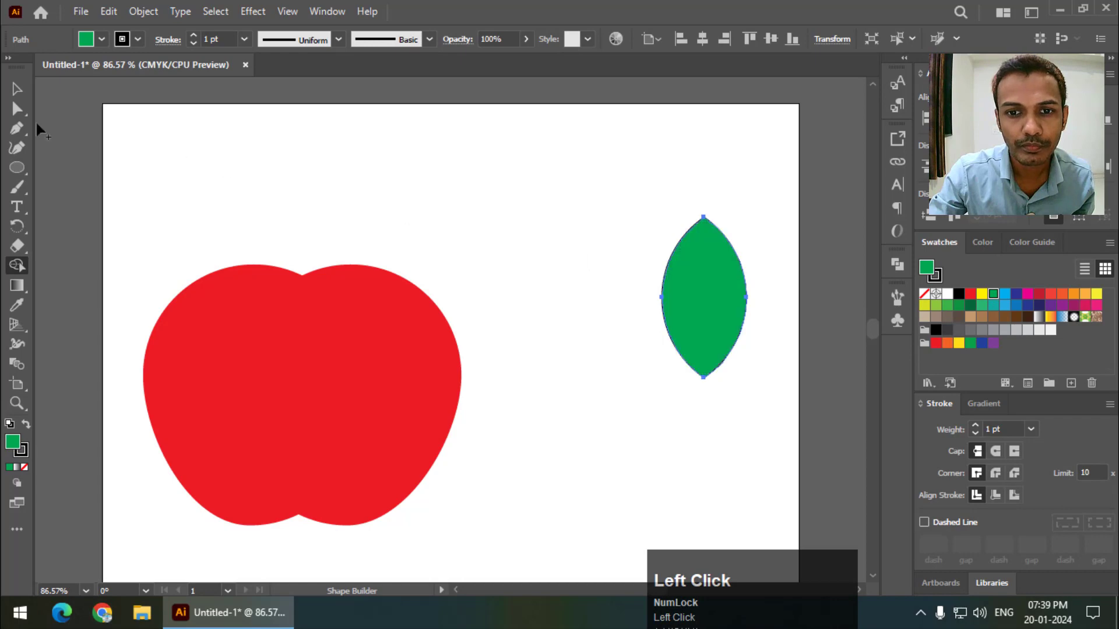
left_click(16, 90)
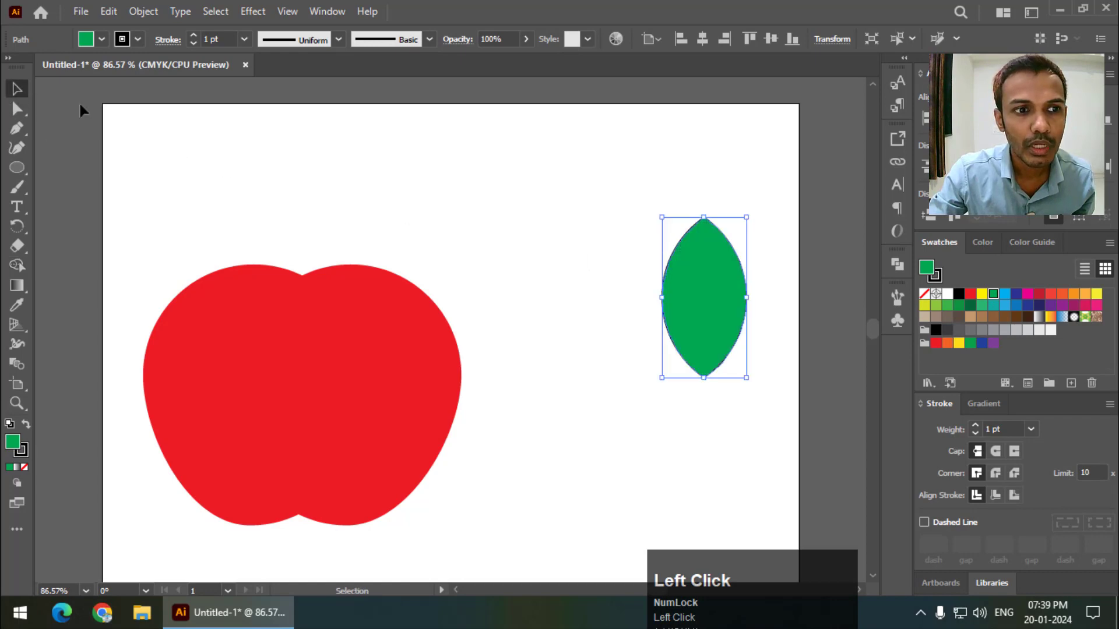
left_click(935, 275)
left_click(924, 294)
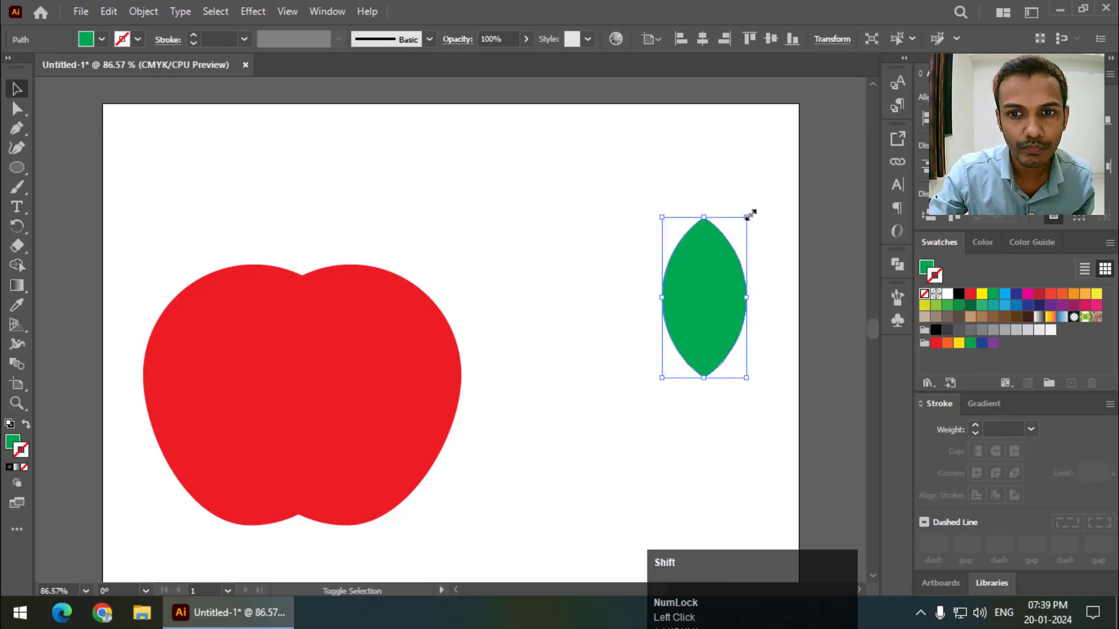
Scale the leaf down, place it upright above the apple's top notch, and adjust its size.
left_click_drag(746, 217, 713, 280)
left_click_drag(687, 348, 315, 199)
left_click_drag(305, 200, 304, 232)
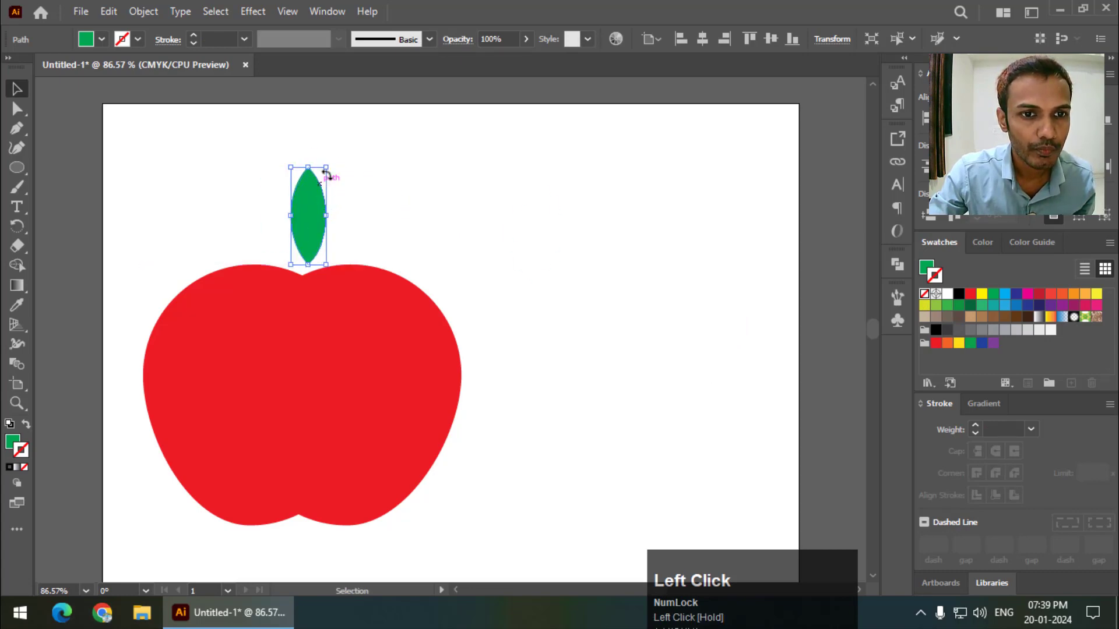
left_click_drag(330, 169, 334, 160)
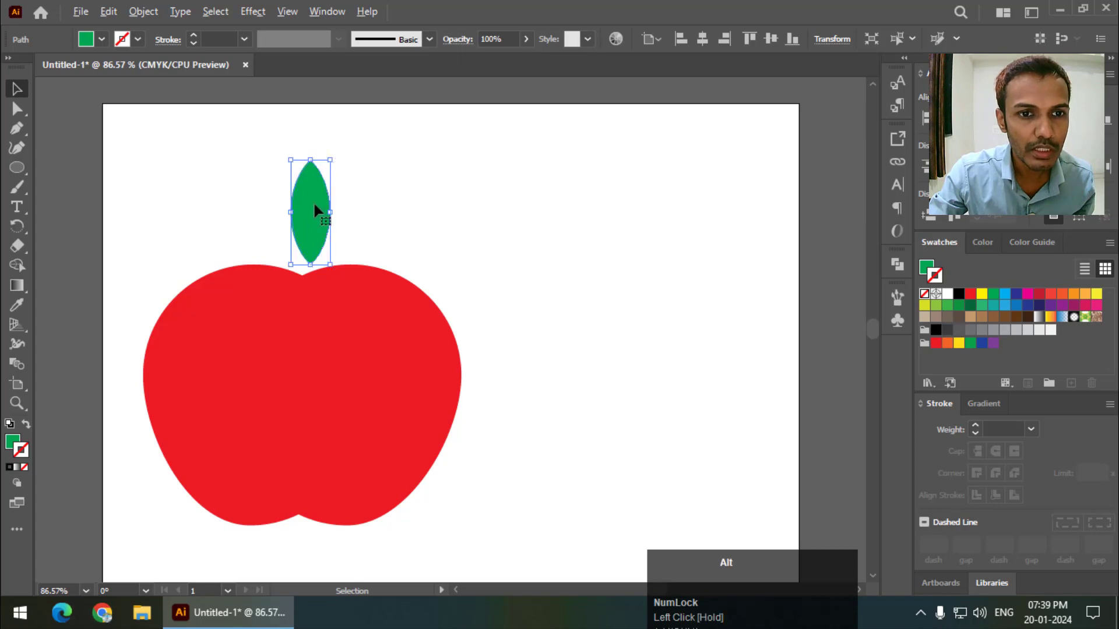
Duplicate the leaf to its right and scale the copy down proportionally, positioning it slightly above the apple.
left_click_drag(315, 210, 401, 209)
left_click_drag(419, 162, 408, 181)
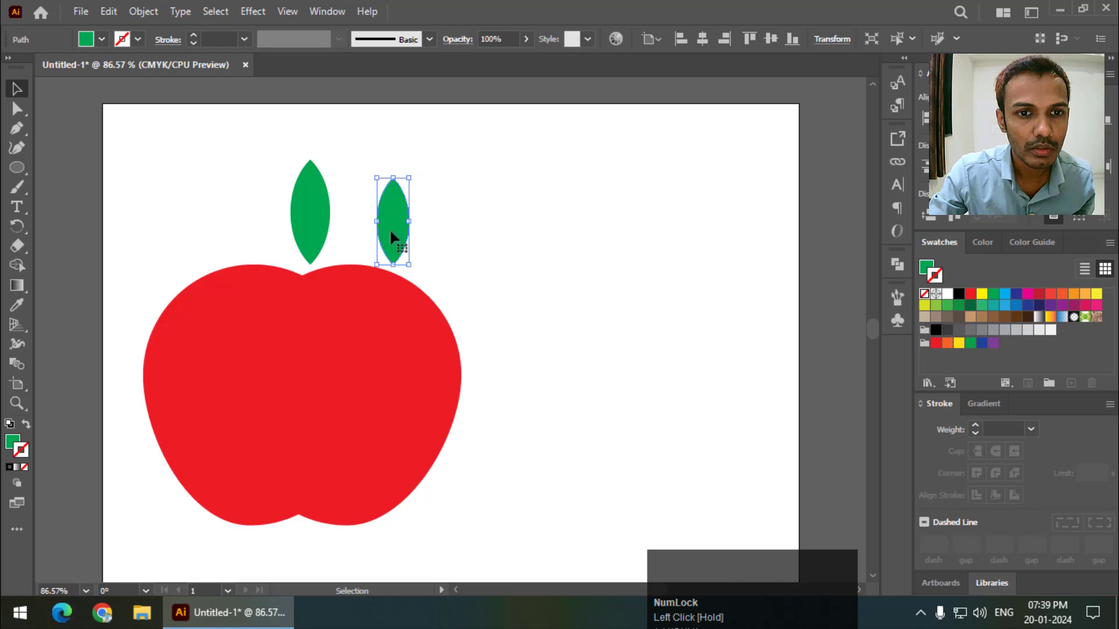
left_click_drag(392, 236, 384, 214)
Recolour the small leaf to a lighter green and move it next to the large leaf.
double_click(14, 444)
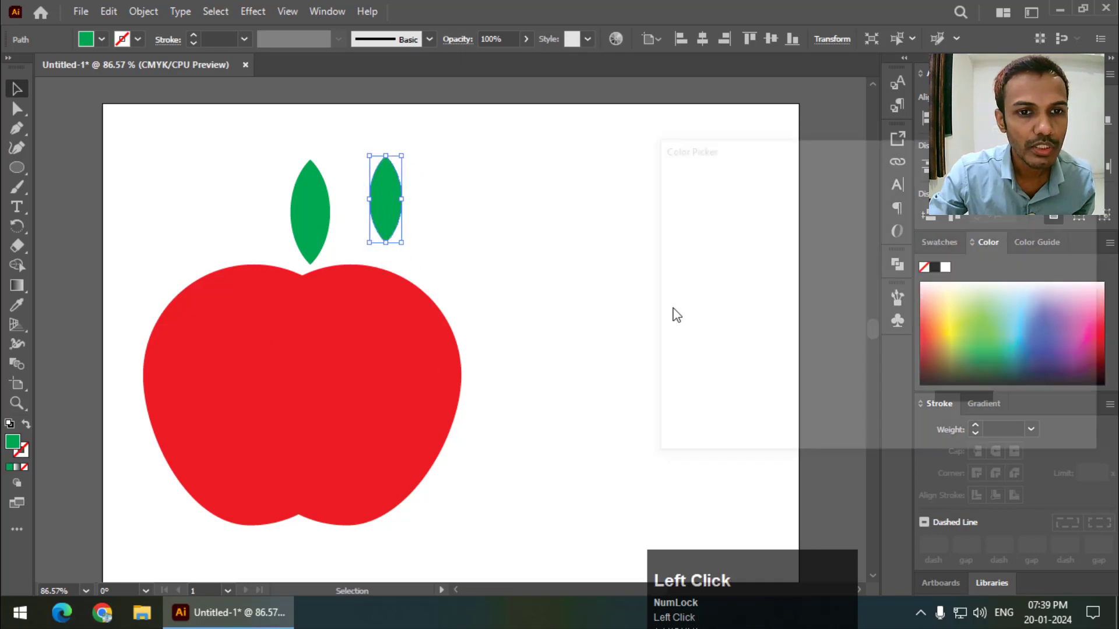
left_click_drag(862, 257, 833, 244)
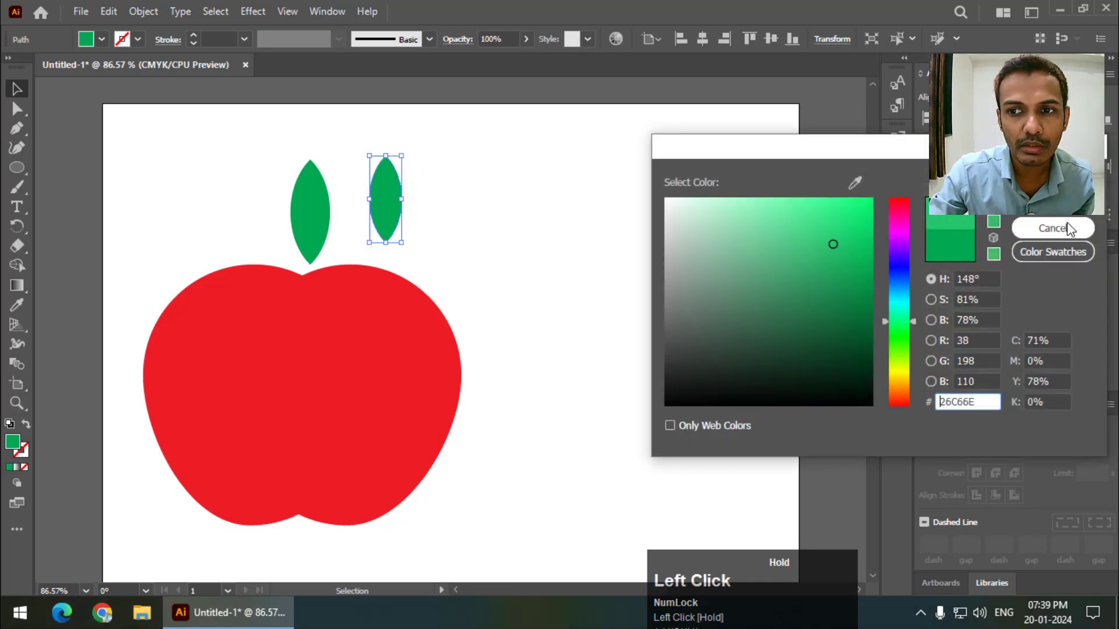
left_click(1033, 207)
left_click_drag(389, 205, 368, 225)
double_click(13, 447)
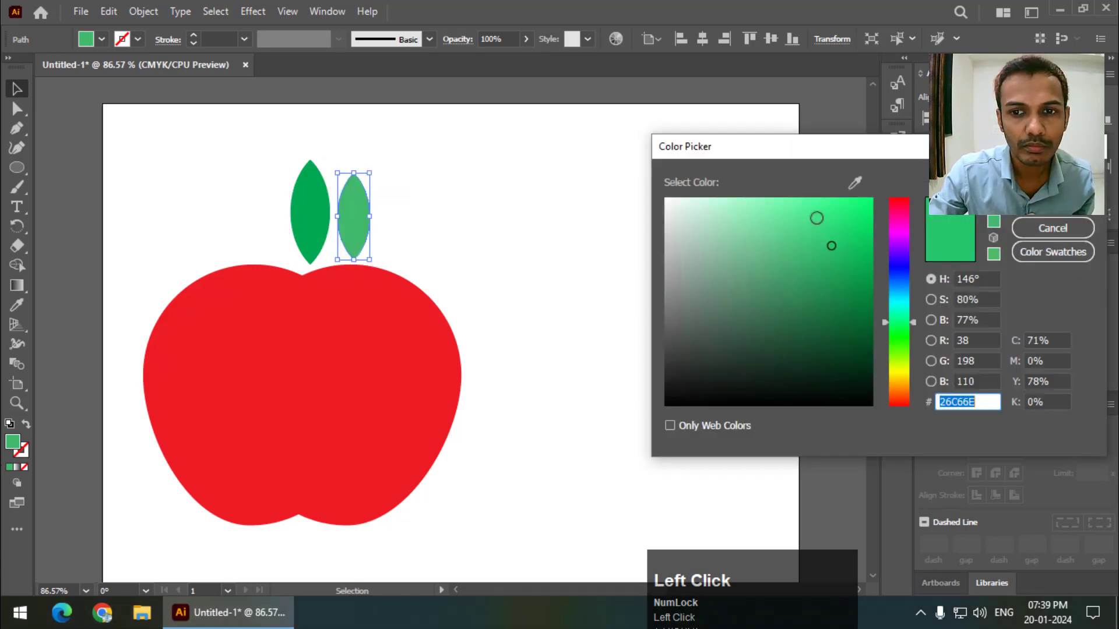
left_click(815, 226)
left_click(1053, 204)
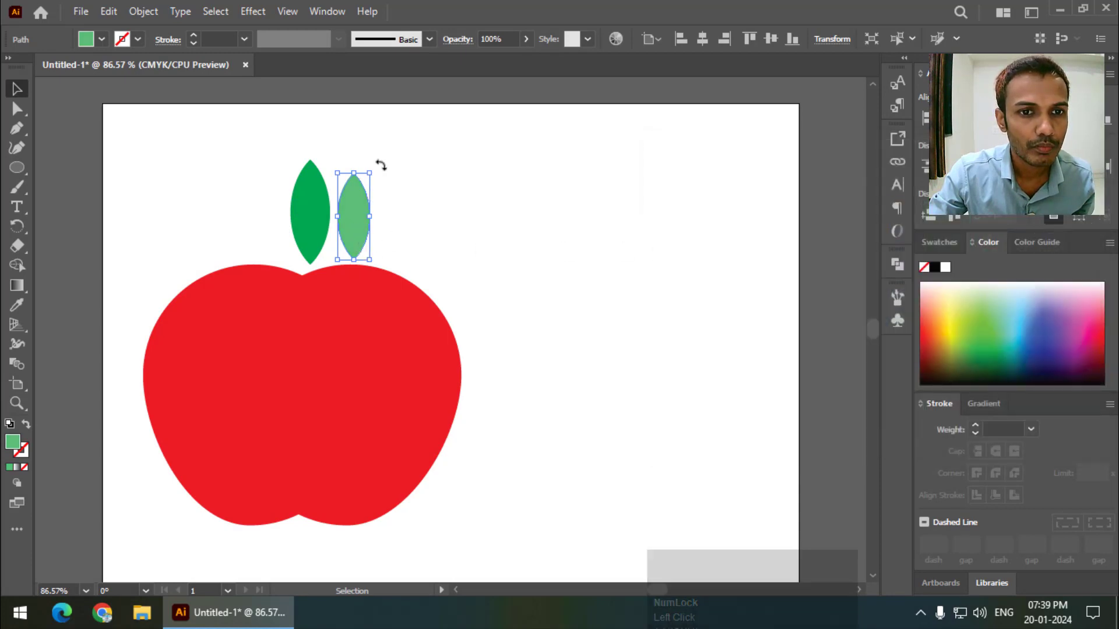
Tilt the light green leaf to the right and shrink it against the dark leaf's base, and lower both leaves into the apple's notch.
left_click_drag(380, 165, 329, 245)
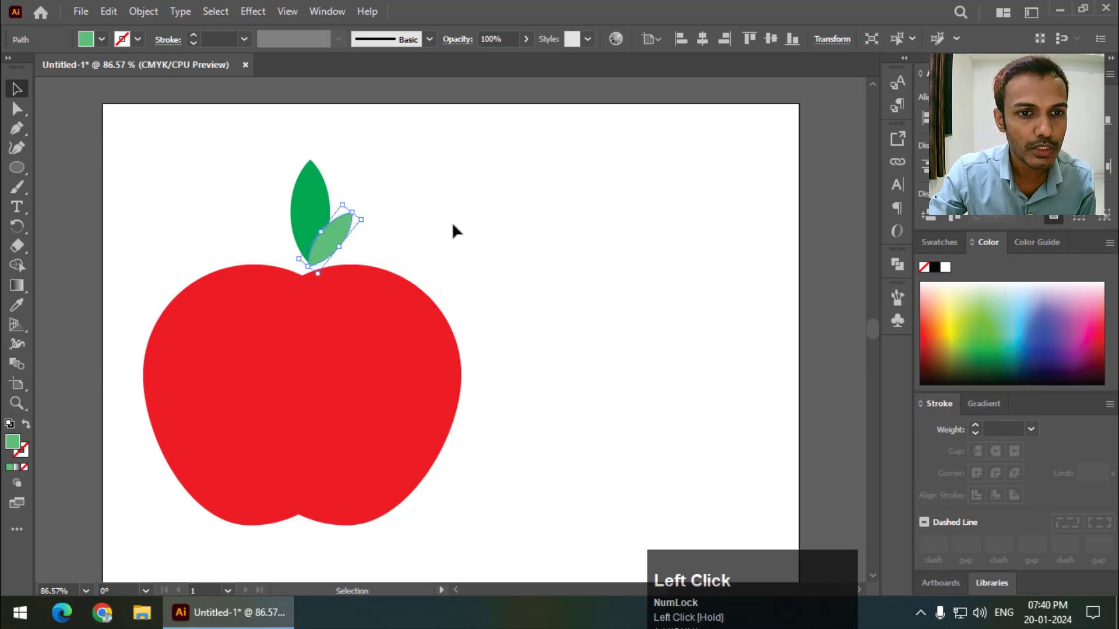
left_click(411, 154)
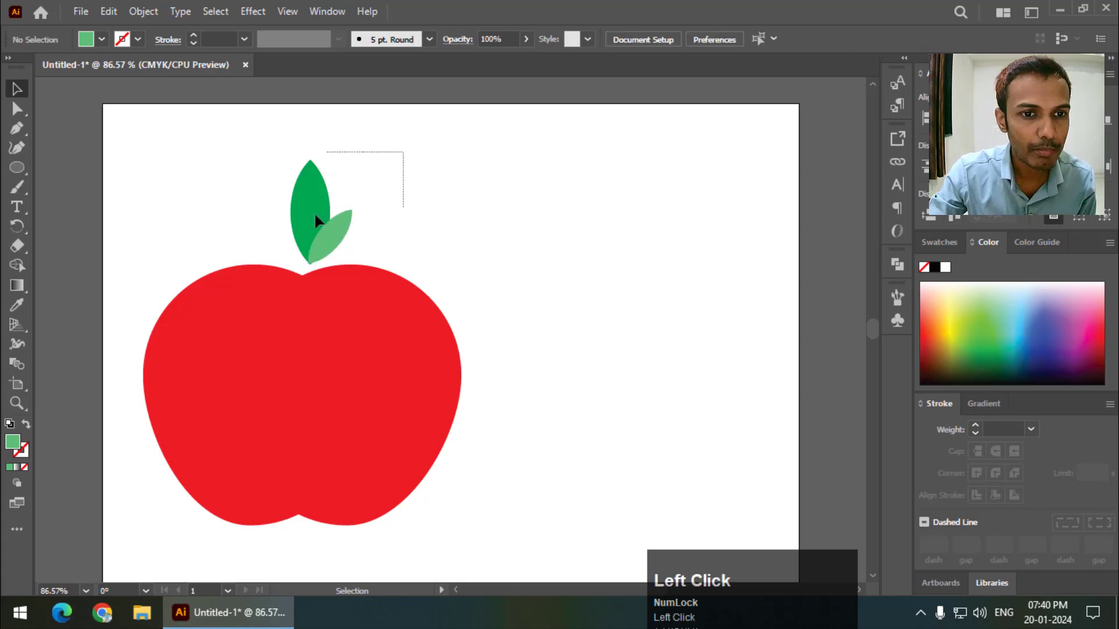
left_click_drag(314, 221, 312, 255)
left_click(474, 245)
Nudge the light green leaf up, and shift both leaves left to centre them on the apple's notch.
left_click(321, 267)
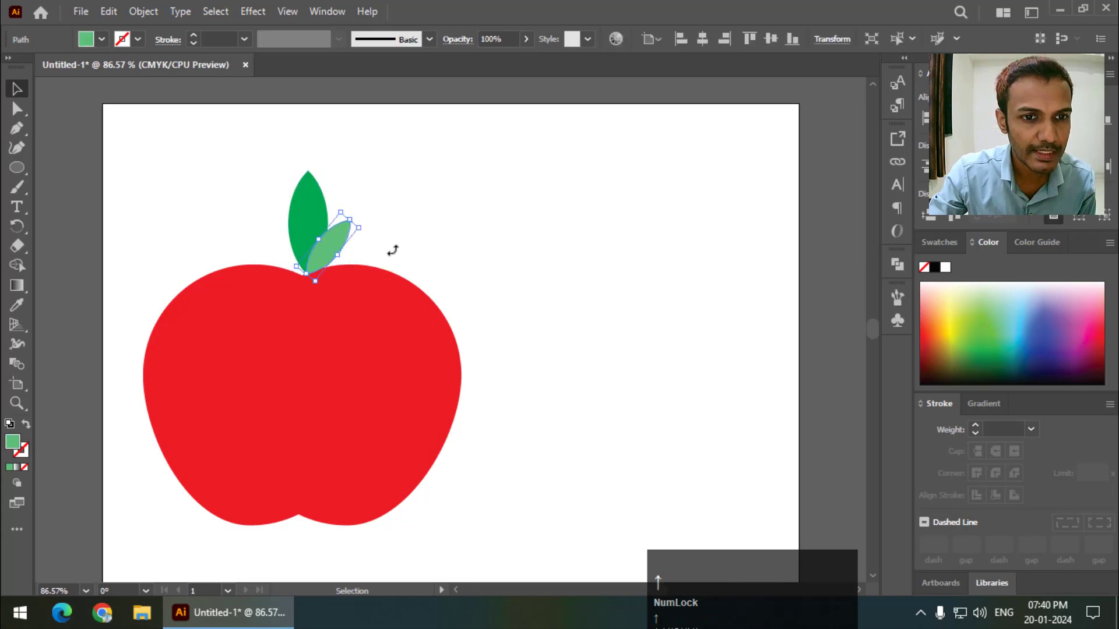
left_click_drag(372, 169, 318, 238)
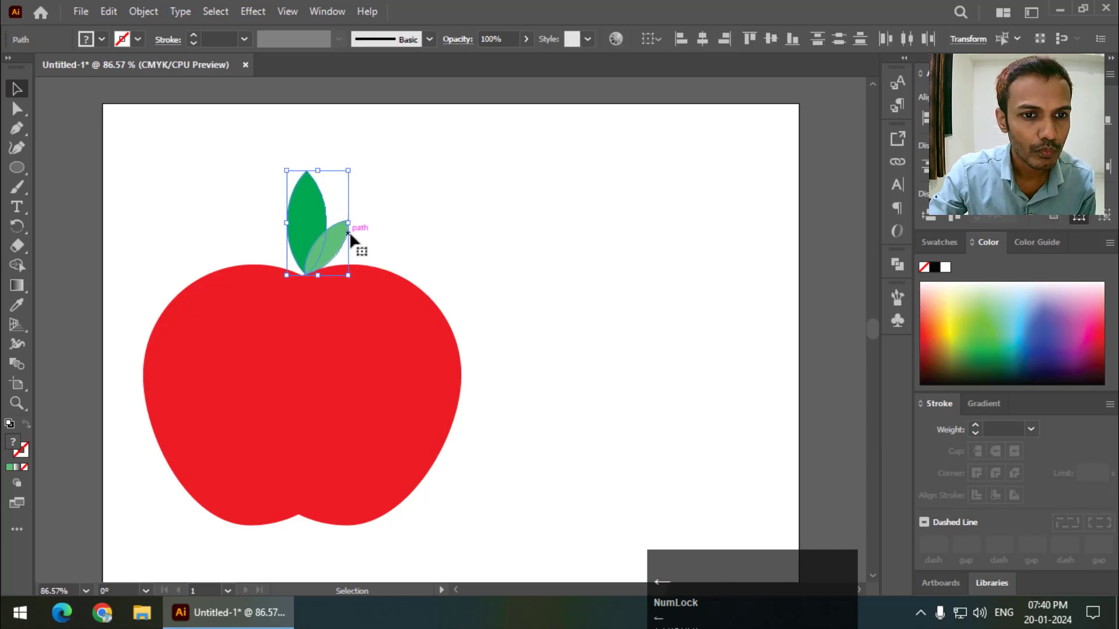
key("Left")
key("Left")
key("Left")
left_click(432, 212)
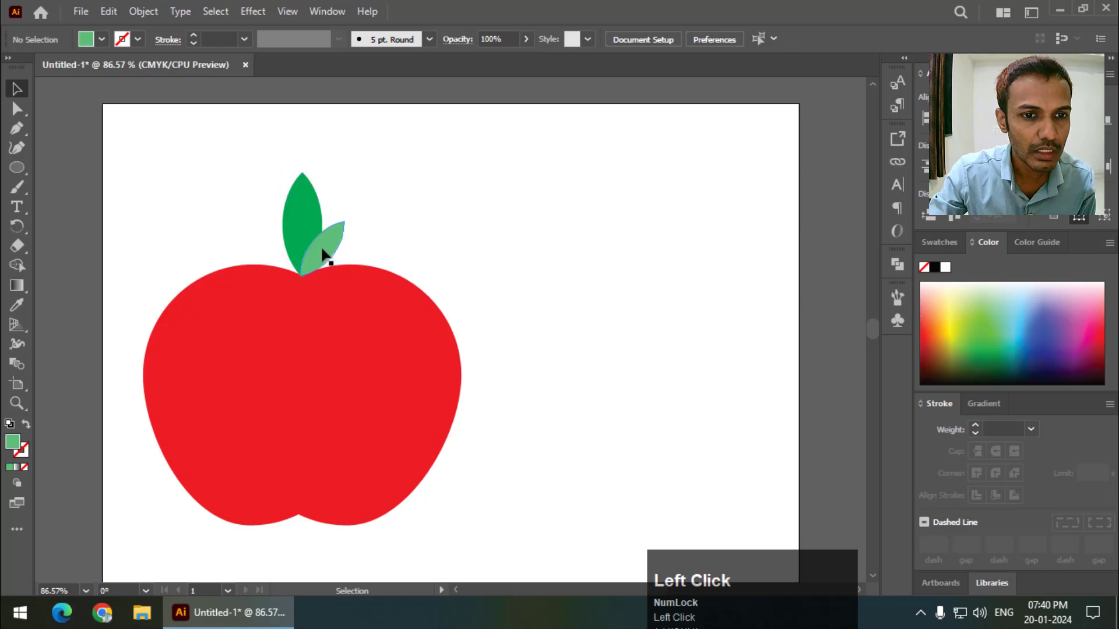
Fine-tune the light green leaf in small nudges so its lower tip lines up with the dark leaf's base.
left_click(322, 251)
key("Left")
key("Left")
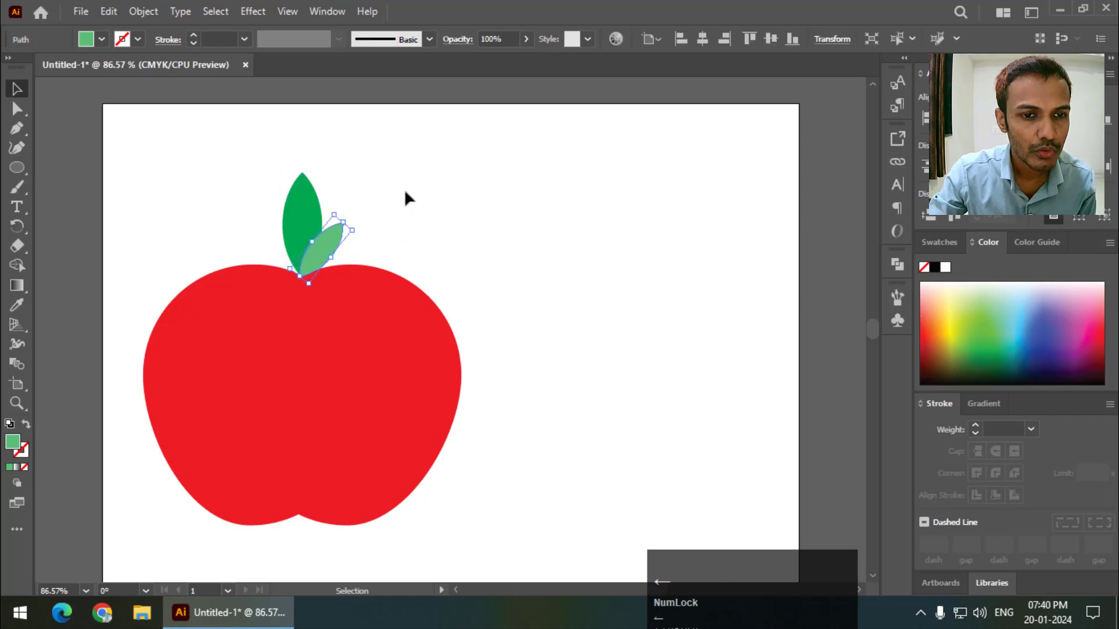
left_click(421, 175)
left_click(332, 254)
key("Right")
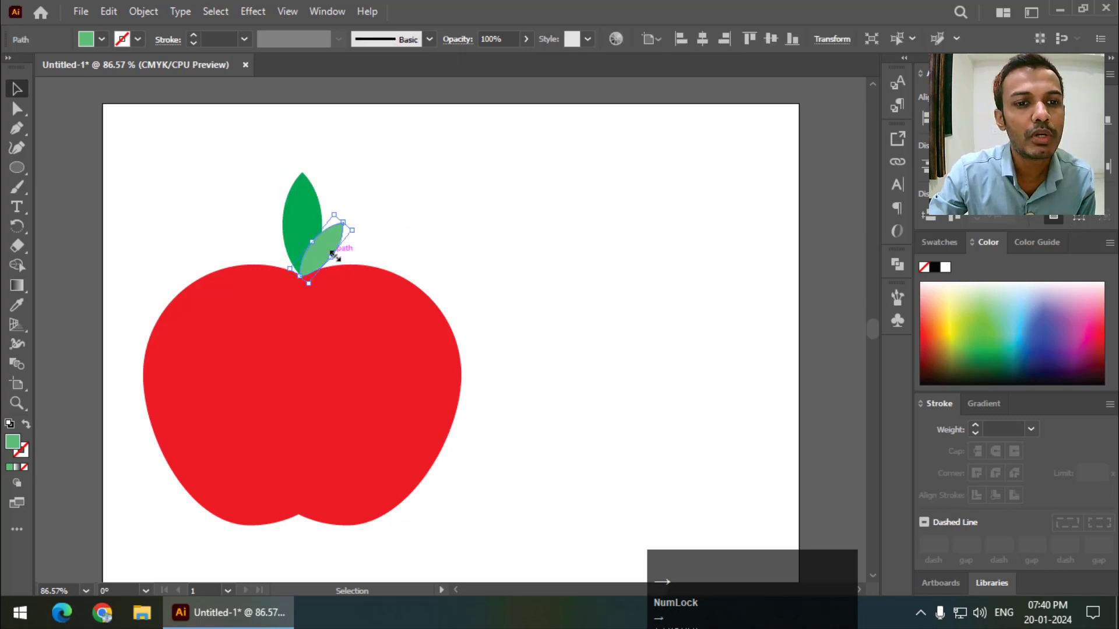
key("Down")
left_click(432, 200)
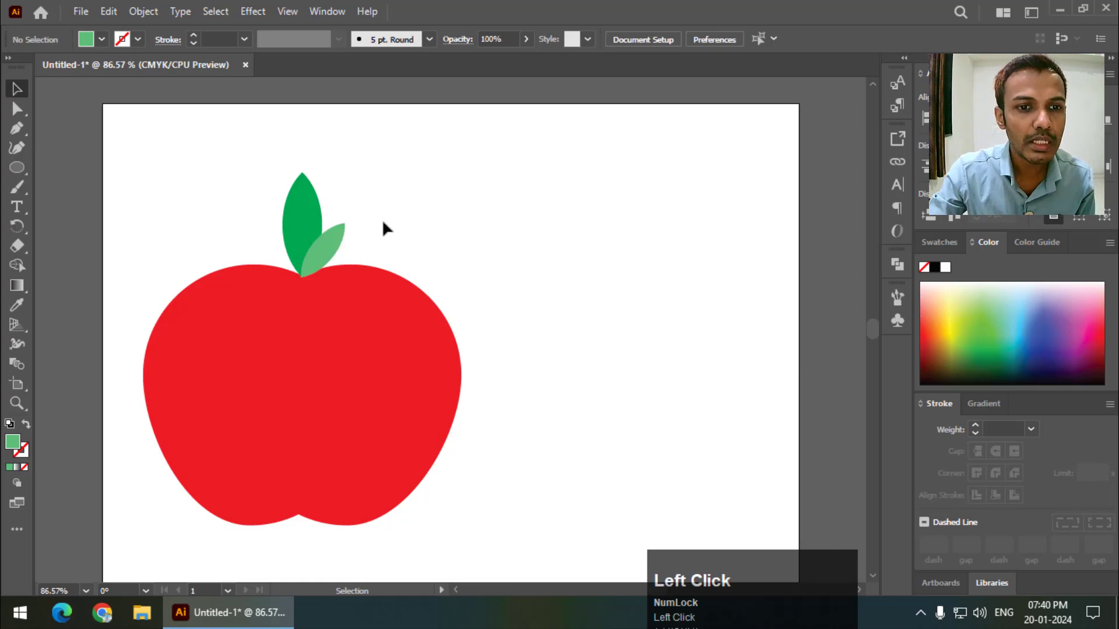
left_click(337, 243)
key("Up")
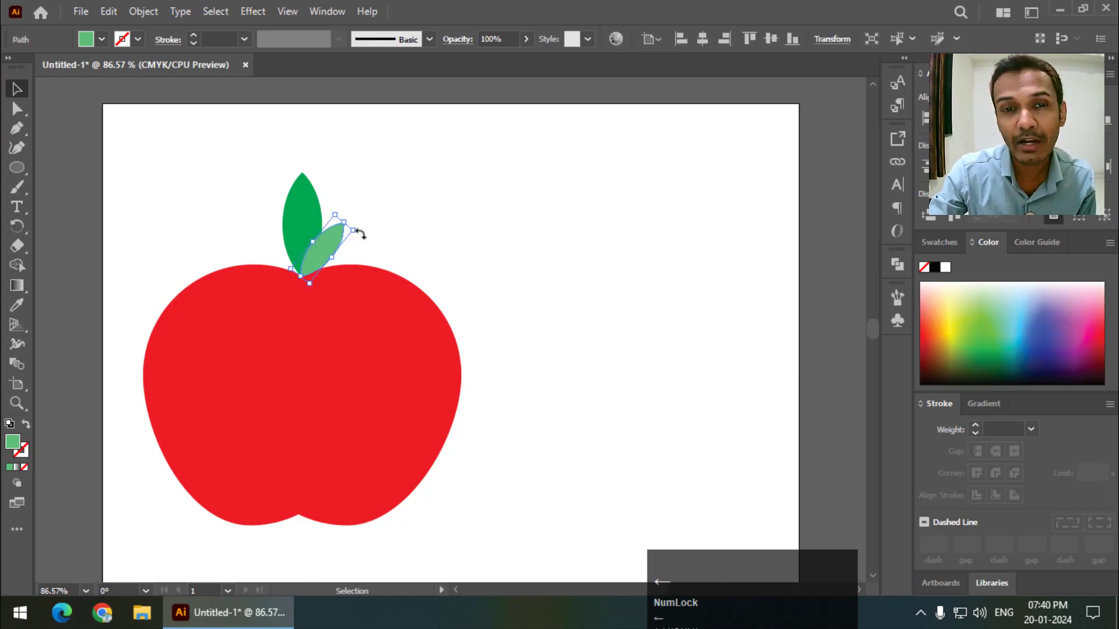
left_click(423, 216)
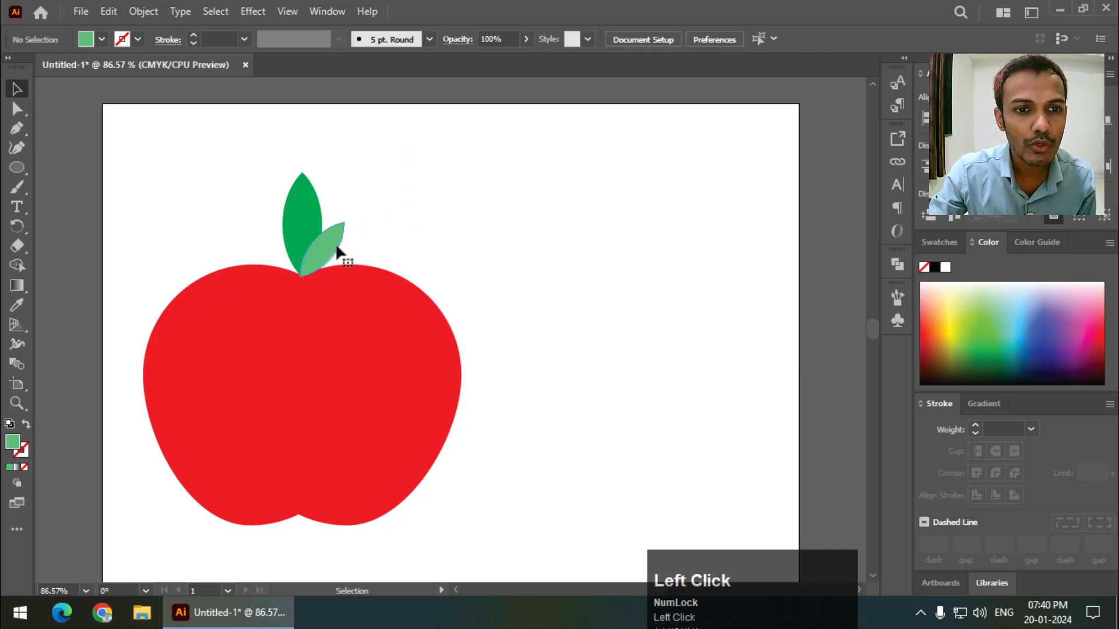
left_click(339, 251)
key("Right")
left_click(429, 186)
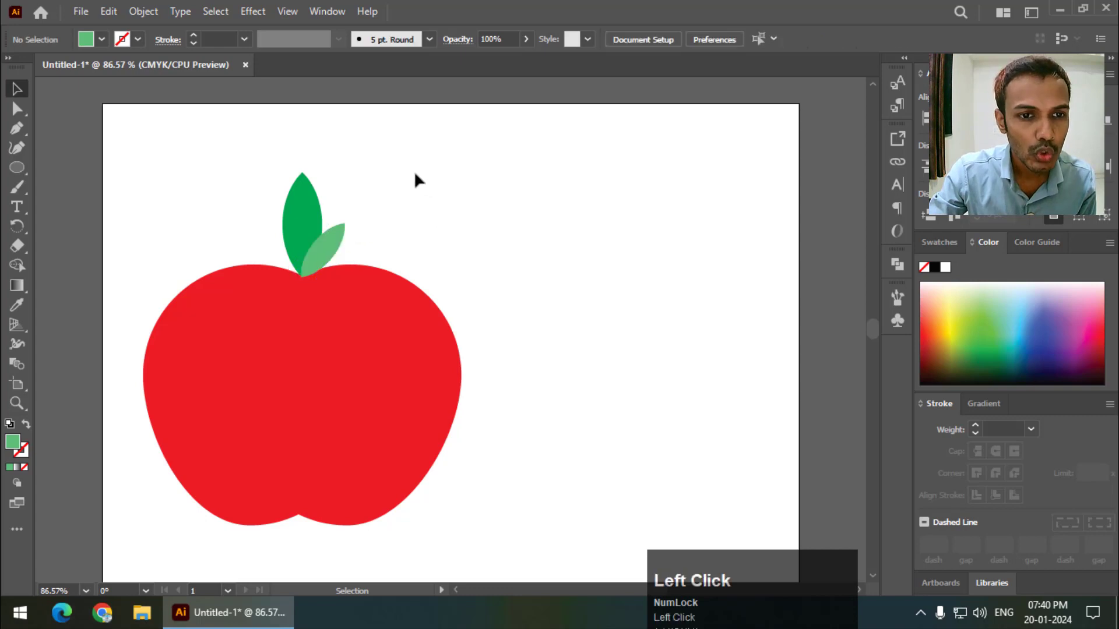
Move the complete apple with both leaves up and to the right on the artboard.
left_click_drag(417, 171, 298, 239)
left_click(486, 178)
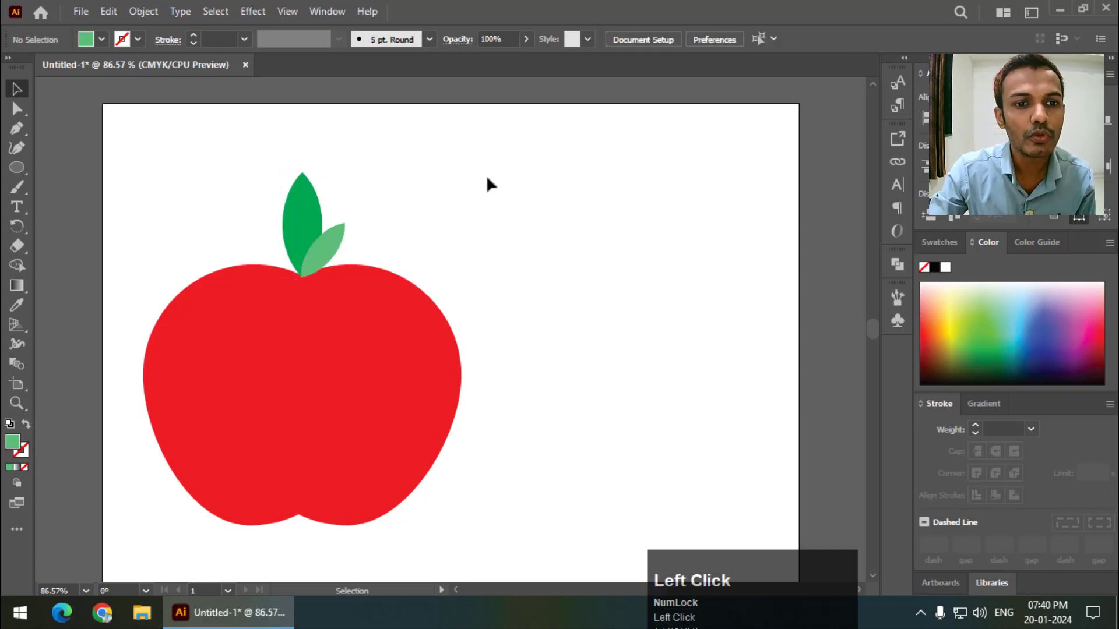
left_click_drag(487, 177, 330, 407)
left_click_drag(352, 403, 395, 348)
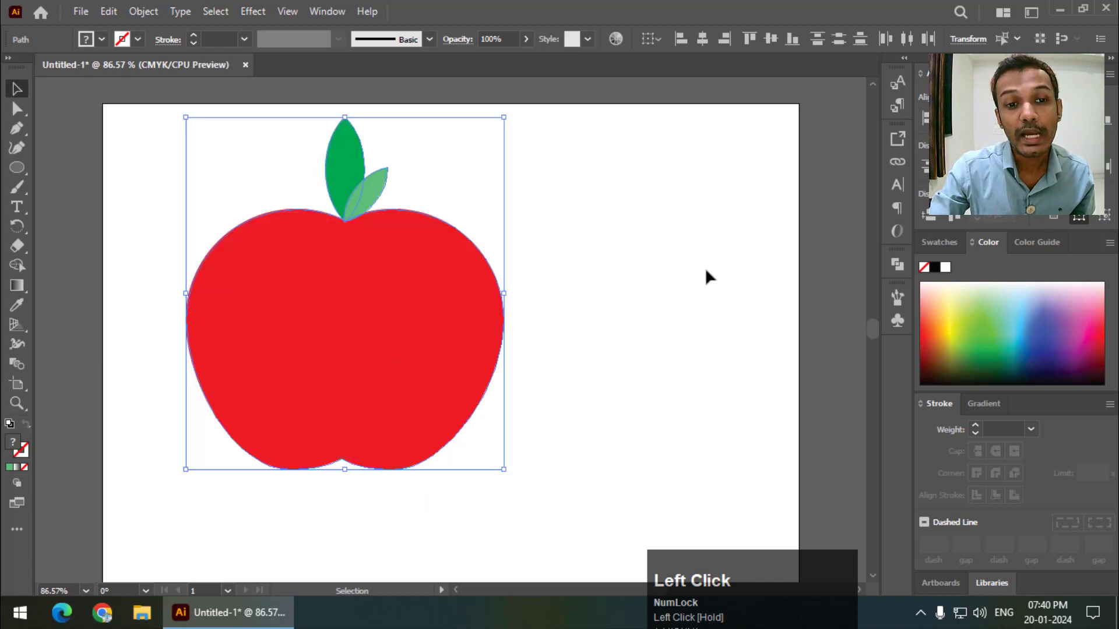
left_click(706, 271)
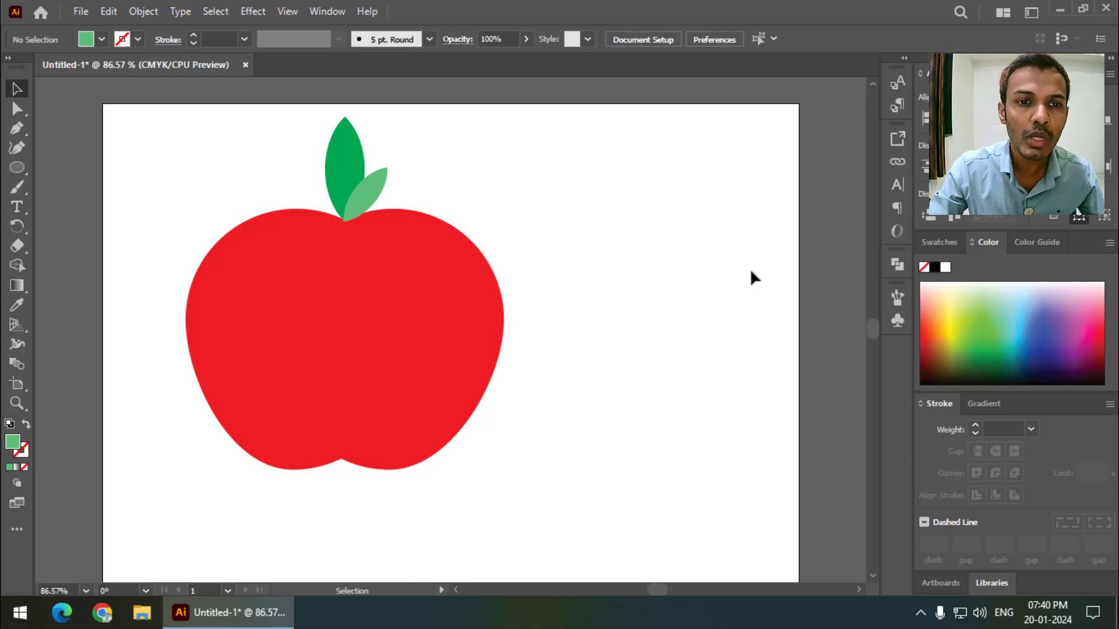
left_click_drag(600, 155, 364, 344)
mouse_move(445, 349)
left_mouse_down()
mouse_move(406, 432)
mouse_move(454, 365)
left_mouse_up()
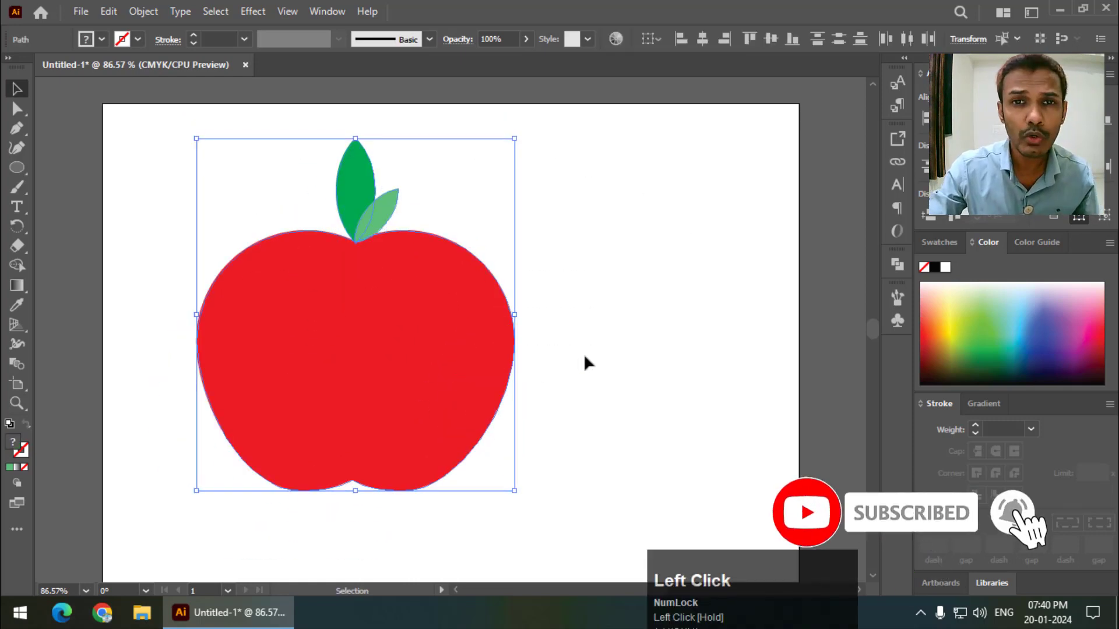